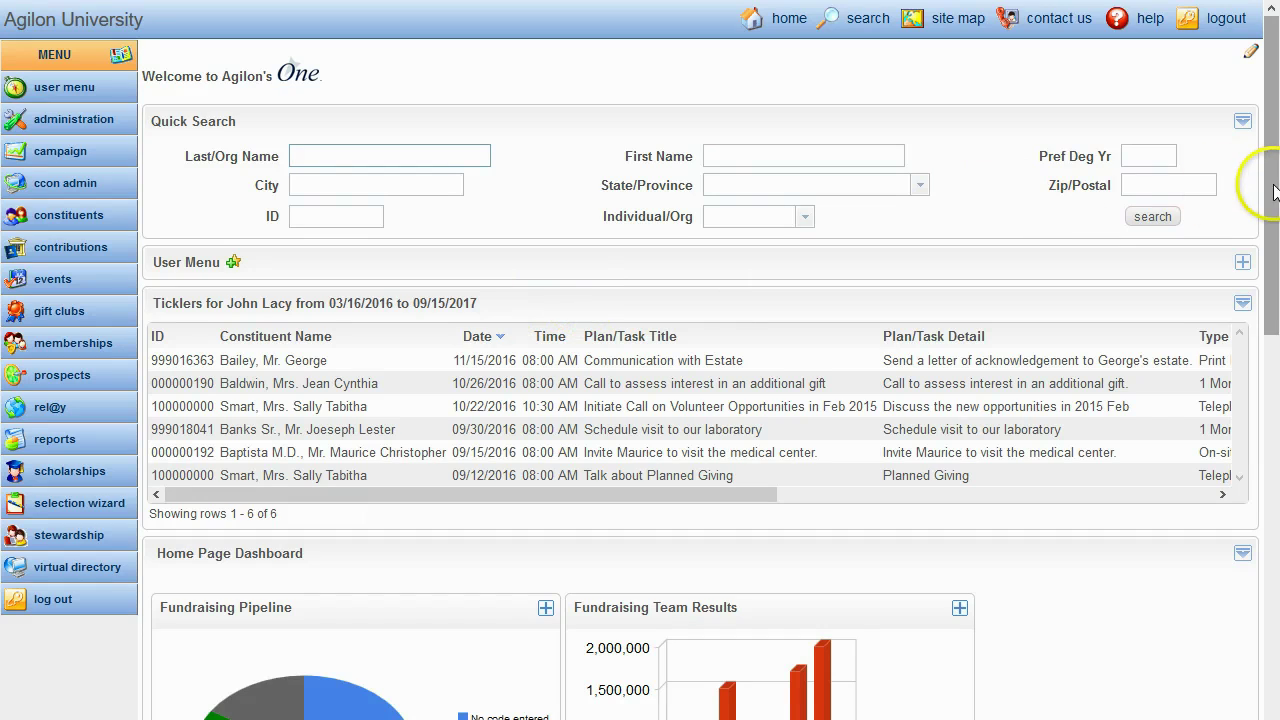
Step: Expand the home page's User Menu section, open the prospect search page and look through the manager's prospect list
{"action": "mouse_move", "coordinate": [1266, 180]}
{"action": "left_mouse_down"}
{"action": "mouse_move", "coordinate": [1266, 363]}
{"action": "mouse_move", "coordinate": [1273, 175]}
{"action": "left_mouse_up"}
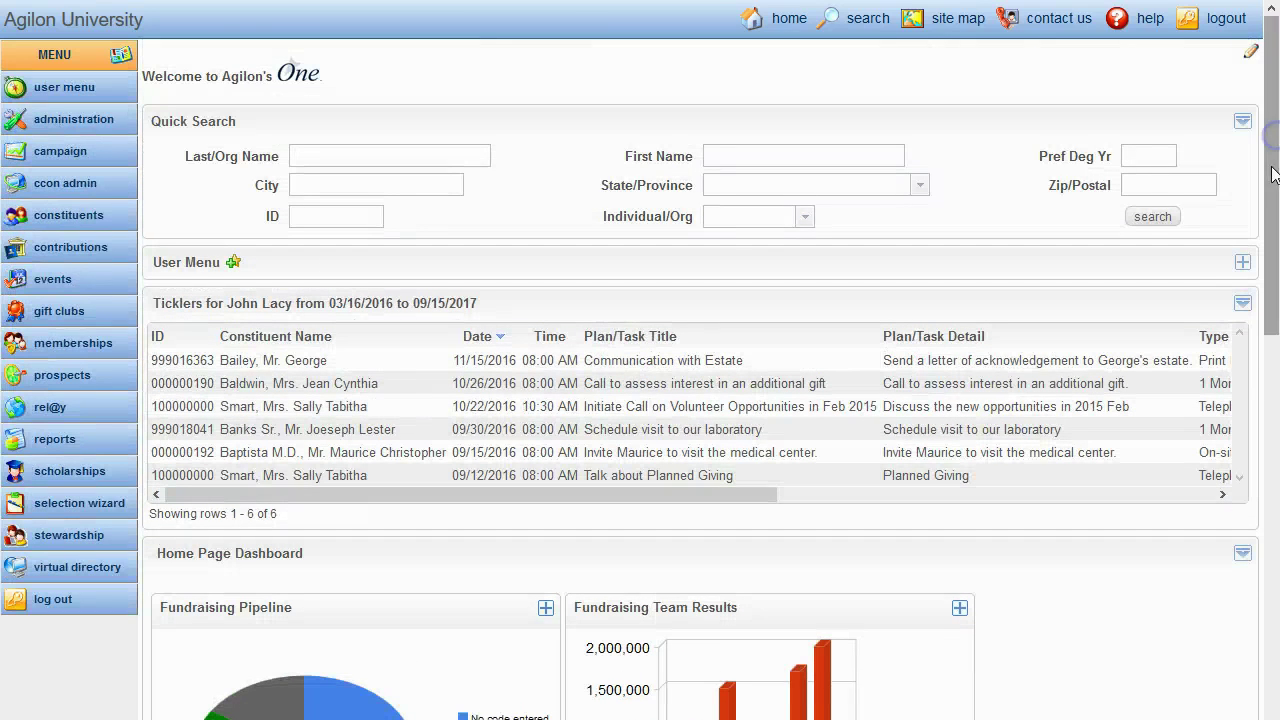
{"action": "left_click", "coordinate": [1242, 262]}
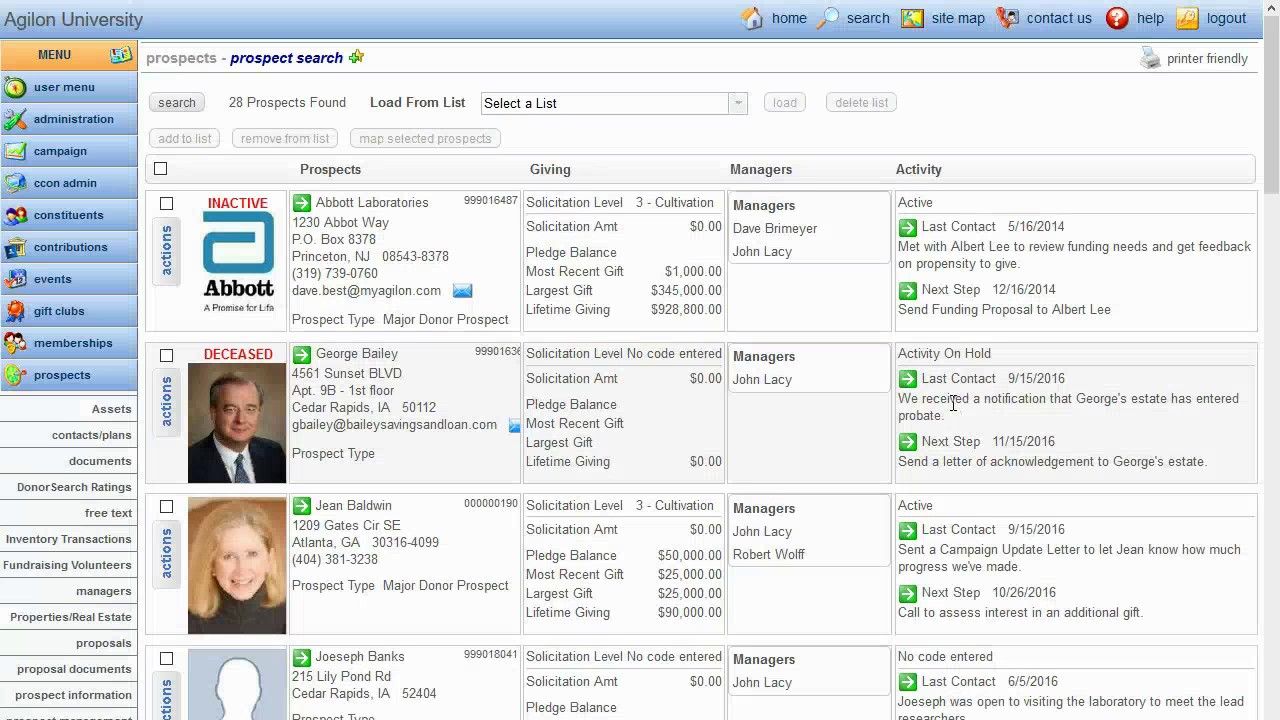
{"action": "left_click_drag", "start_coordinate": [1268, 143], "coordinate": [1246, 206]}
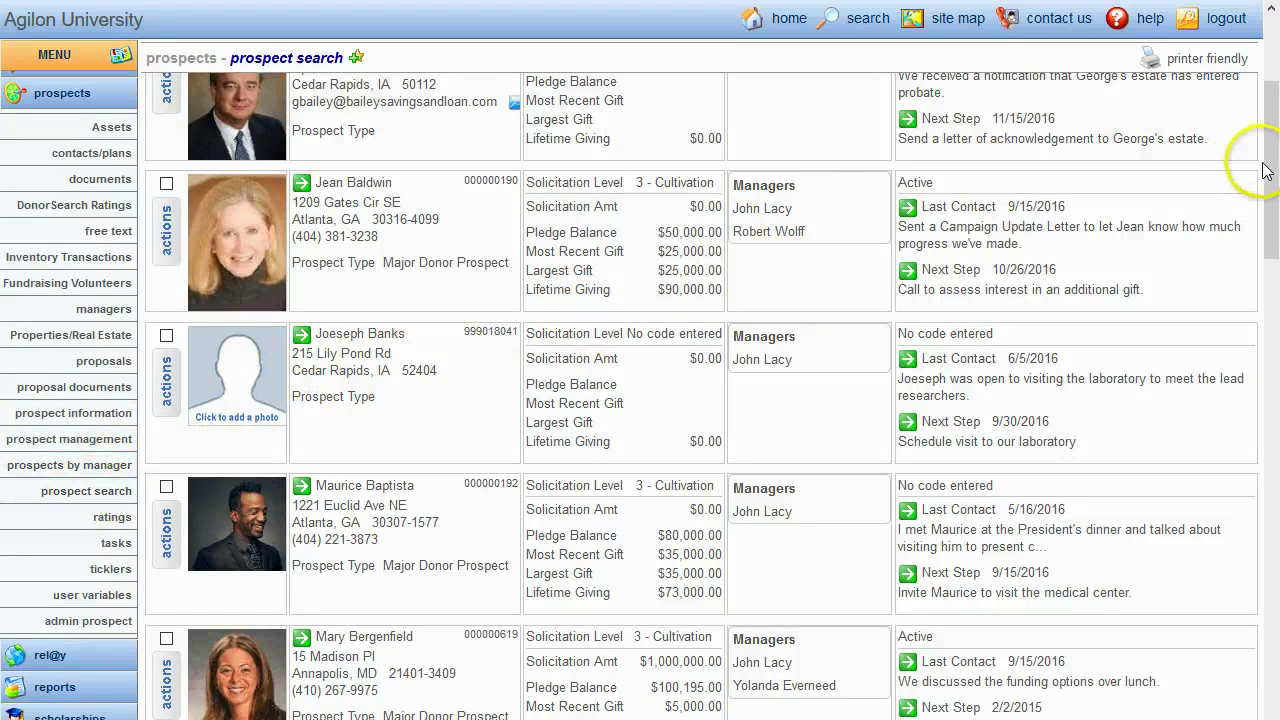
{"action": "left_click_drag", "start_coordinate": [1264, 169], "coordinate": [1260, 86]}
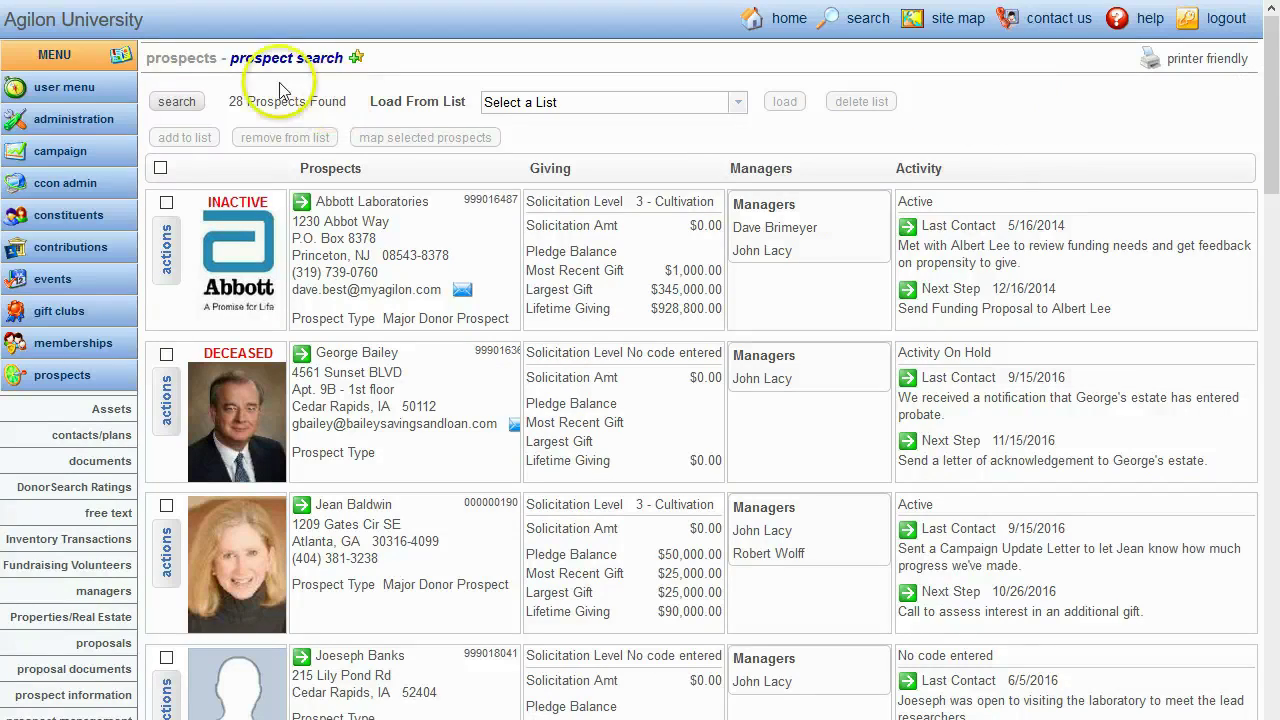
Step: Show the prospect search criteria and review the available periods for Not Contacted and Next Step
{"action": "left_click", "coordinate": [175, 102]}
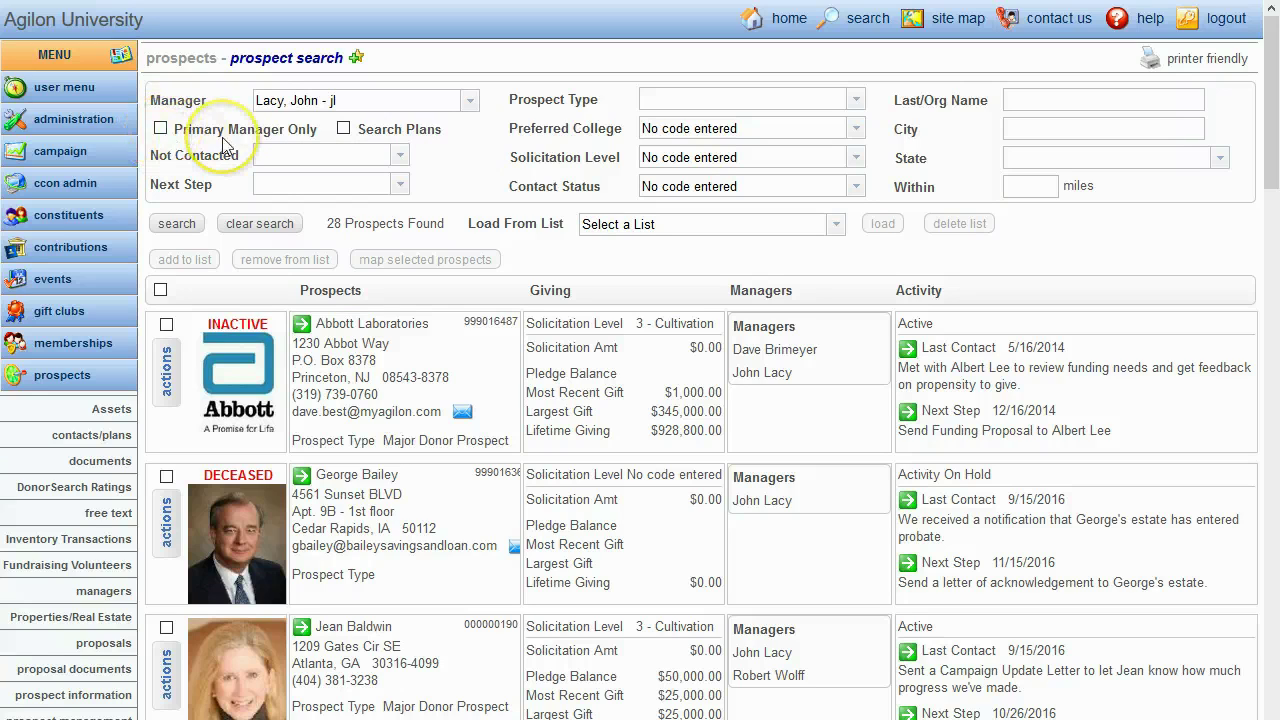
{"action": "left_click", "coordinate": [398, 158]}
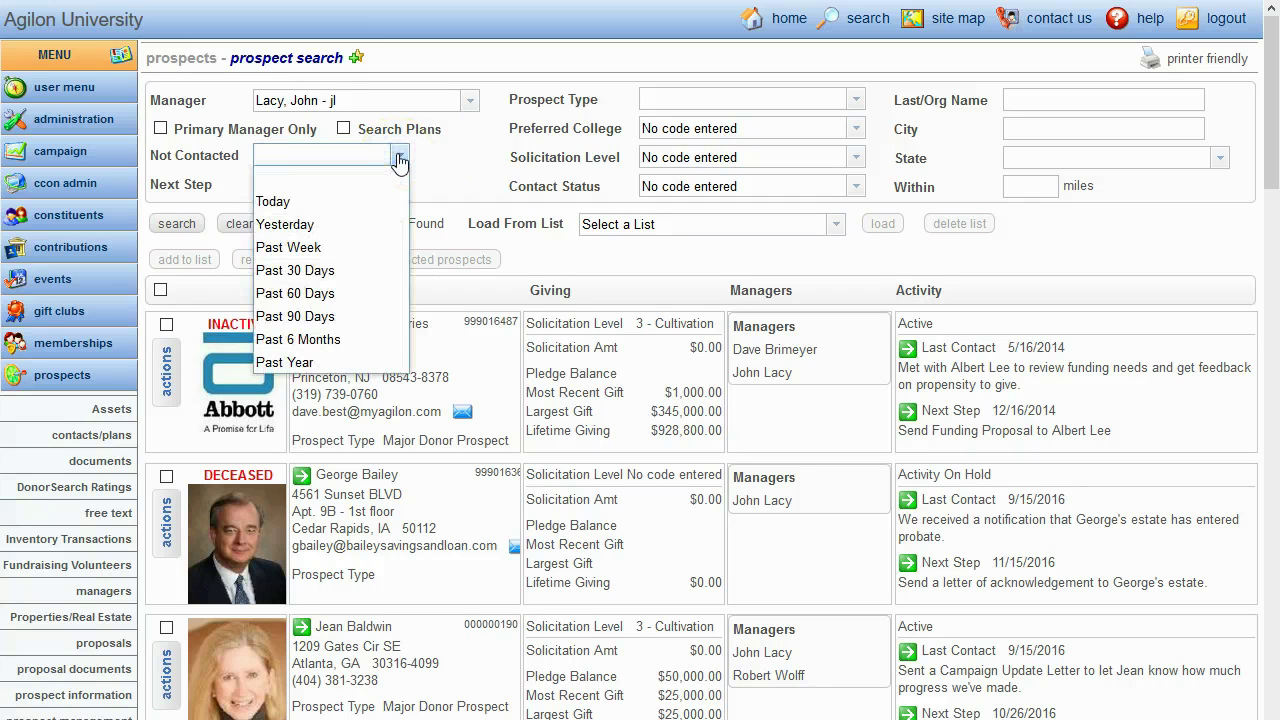
{"action": "left_click", "coordinate": [400, 160]}
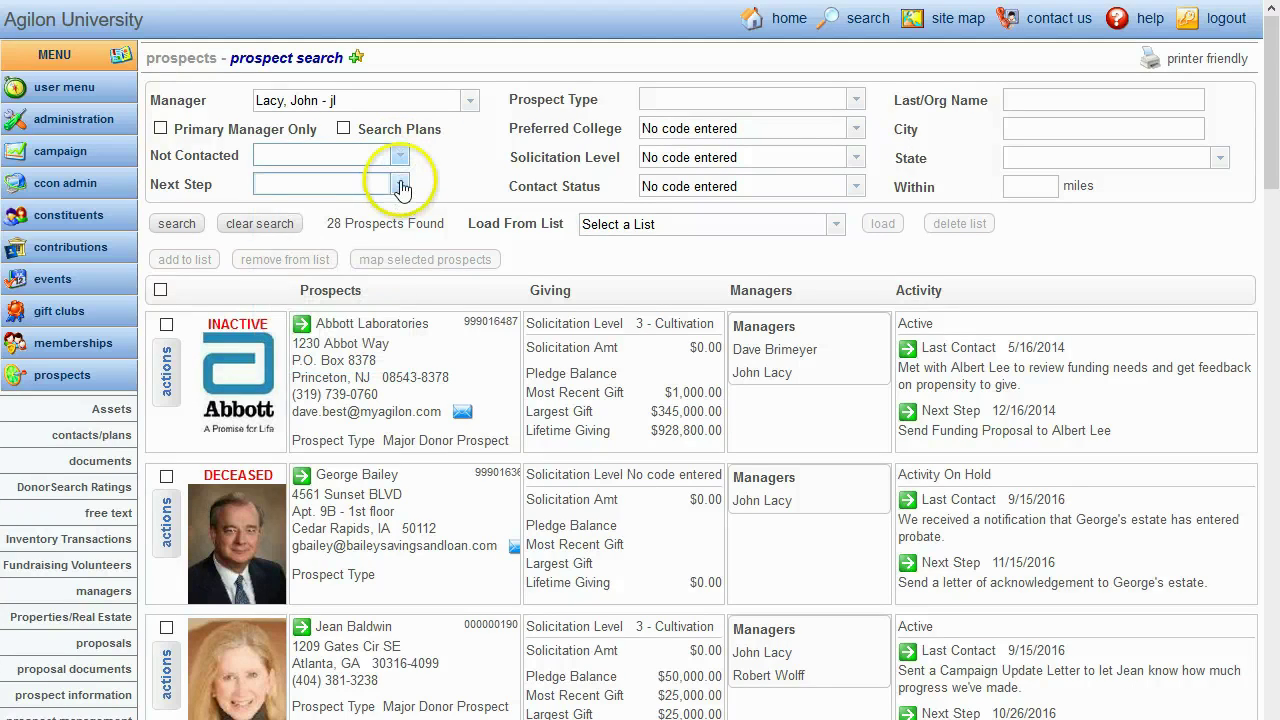
{"action": "left_click", "coordinate": [400, 190]}
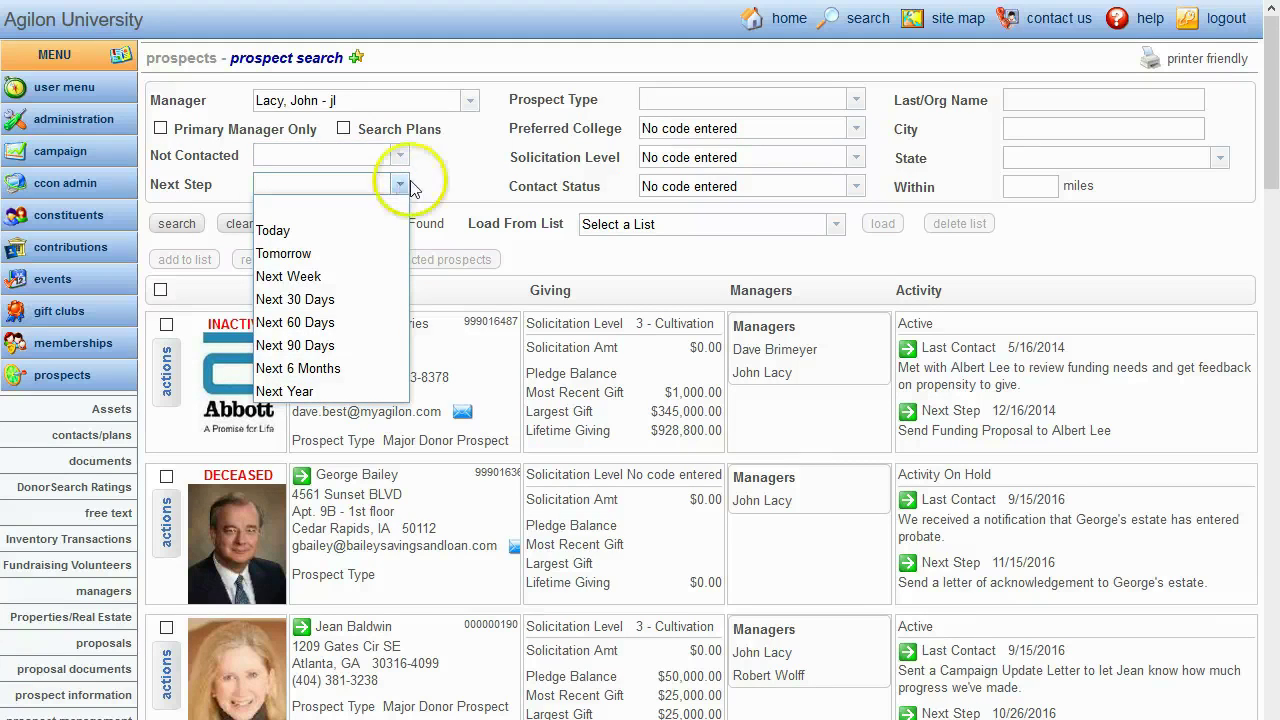
{"action": "left_click", "coordinate": [443, 165]}
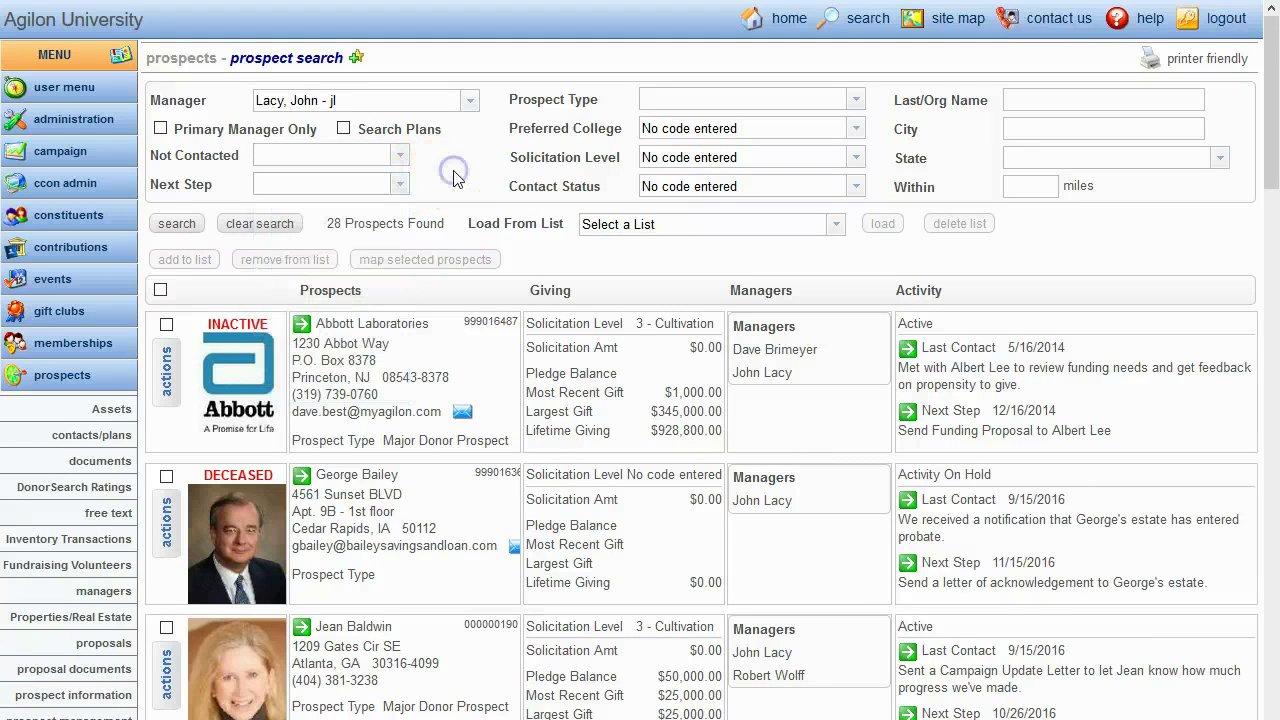
Step: Review the available Prospect Type and Preferred College choices in the search criteria without selecting any
{"action": "left_click", "coordinate": [853, 99]}
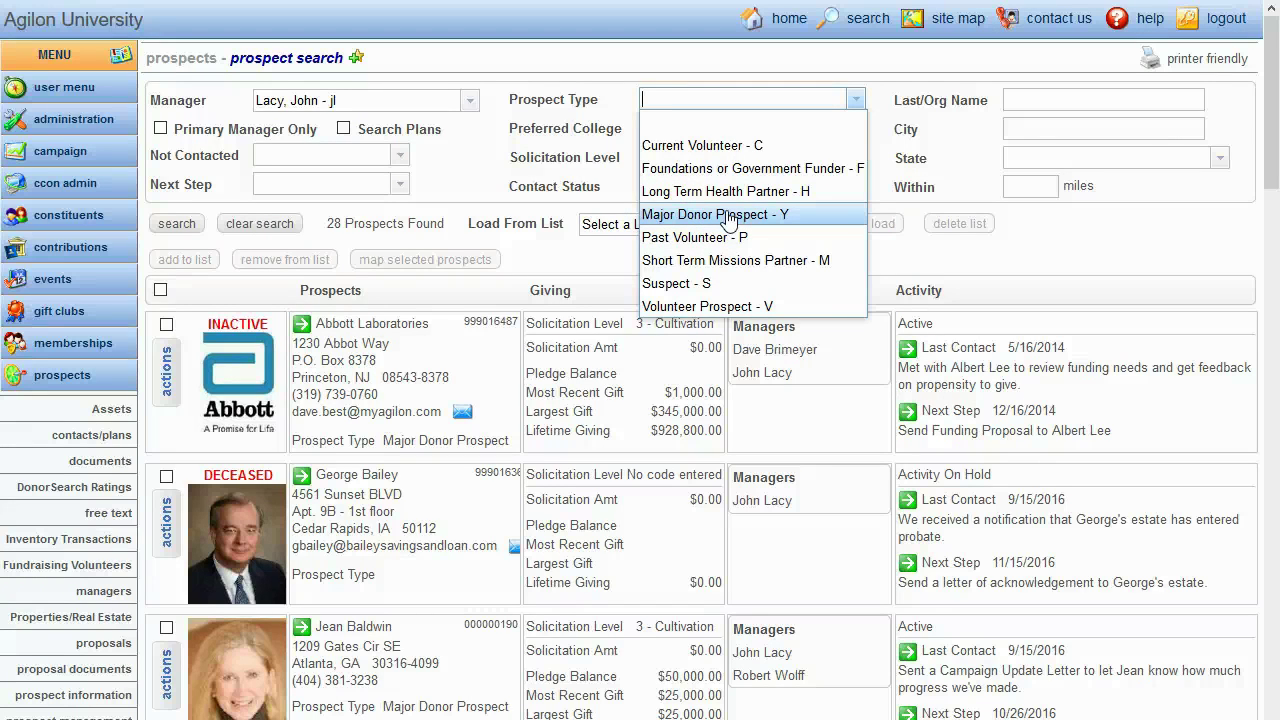
{"action": "left_click", "coordinate": [580, 135]}
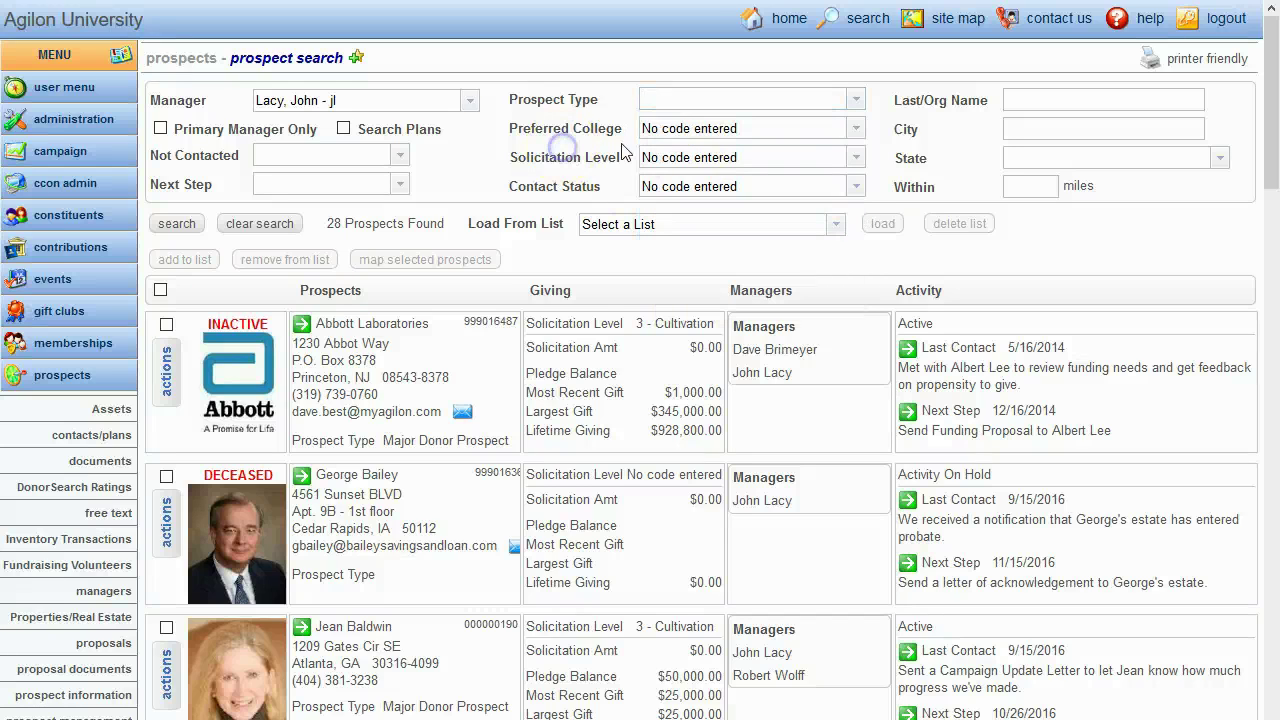
{"action": "left_click", "coordinate": [856, 132]}
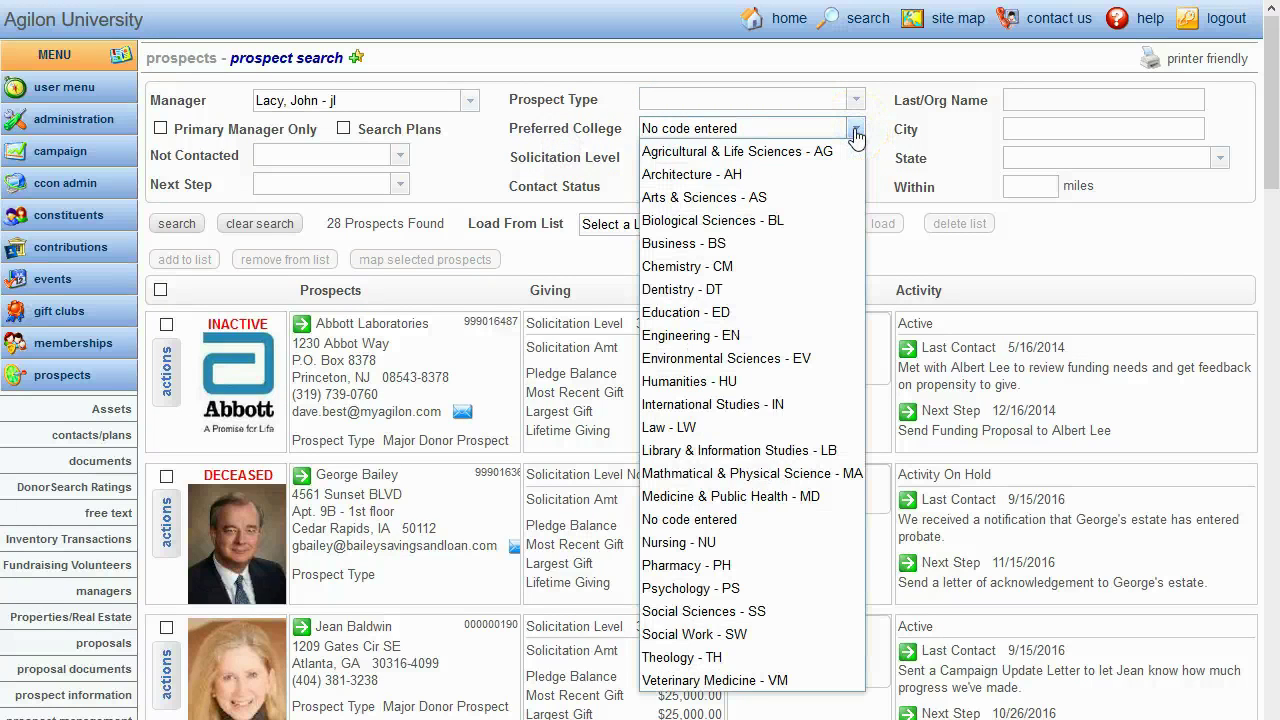
{"action": "left_click_drag", "start_coordinate": [856, 137], "coordinate": [551, 129]}
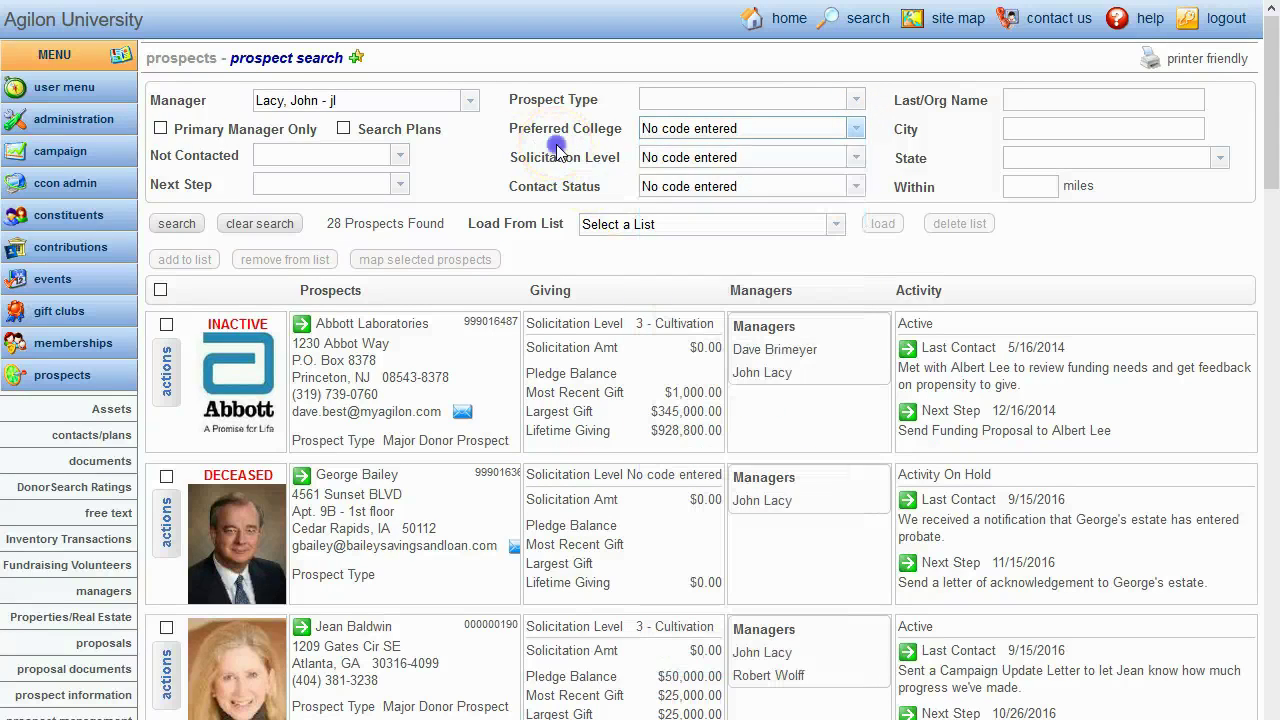
Step: Review the available Solicitation Level and Contact Status choices in the search criteria without selecting any
{"action": "left_click", "coordinate": [856, 160]}
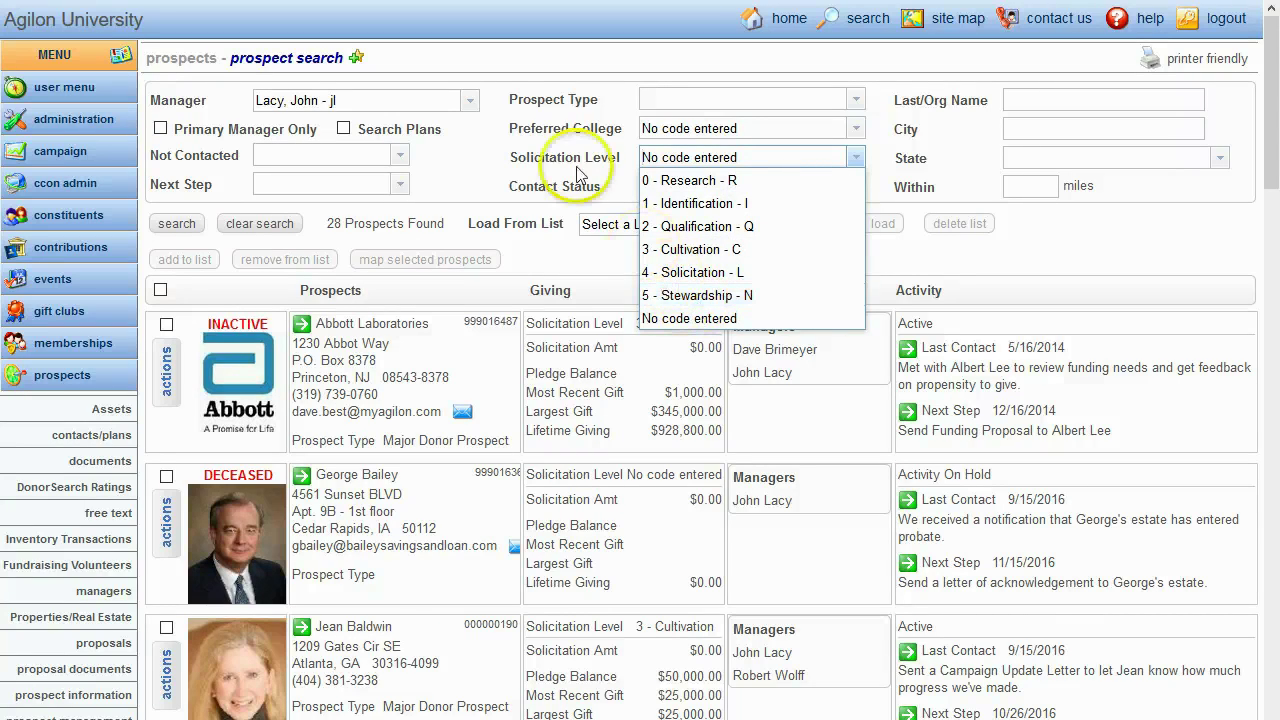
{"action": "left_click", "coordinate": [548, 150]}
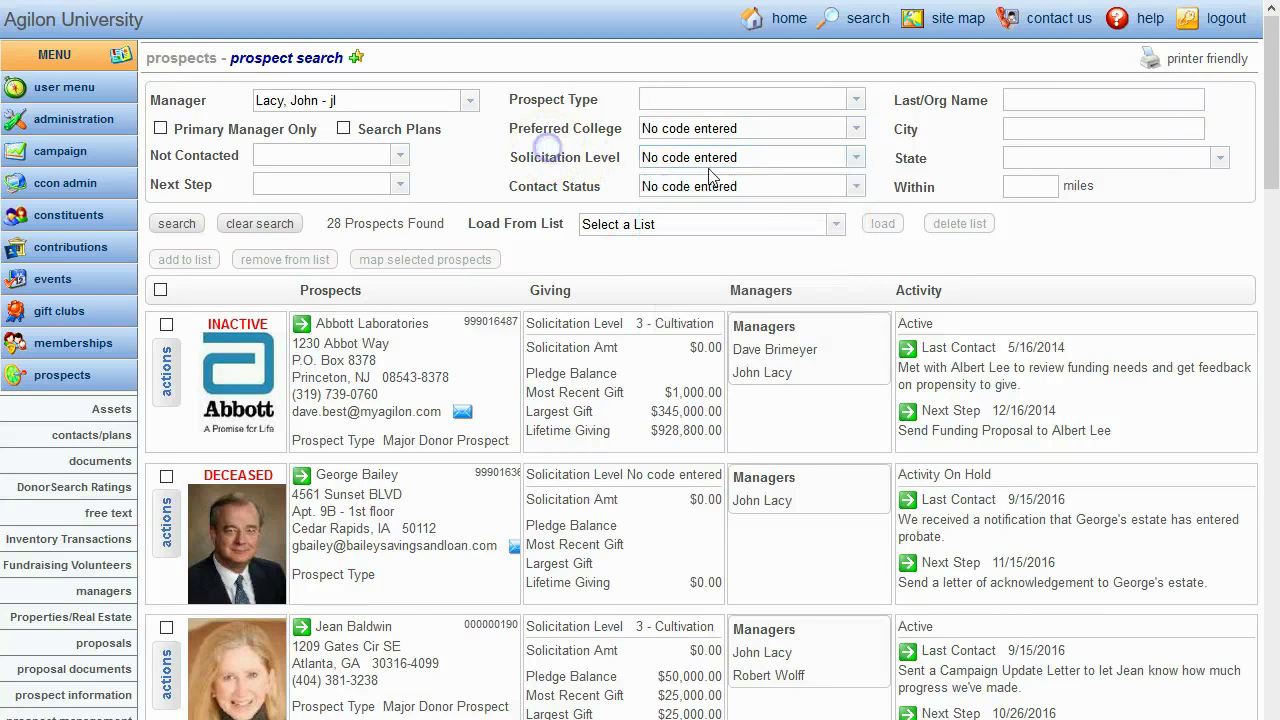
{"action": "left_click", "coordinate": [857, 190]}
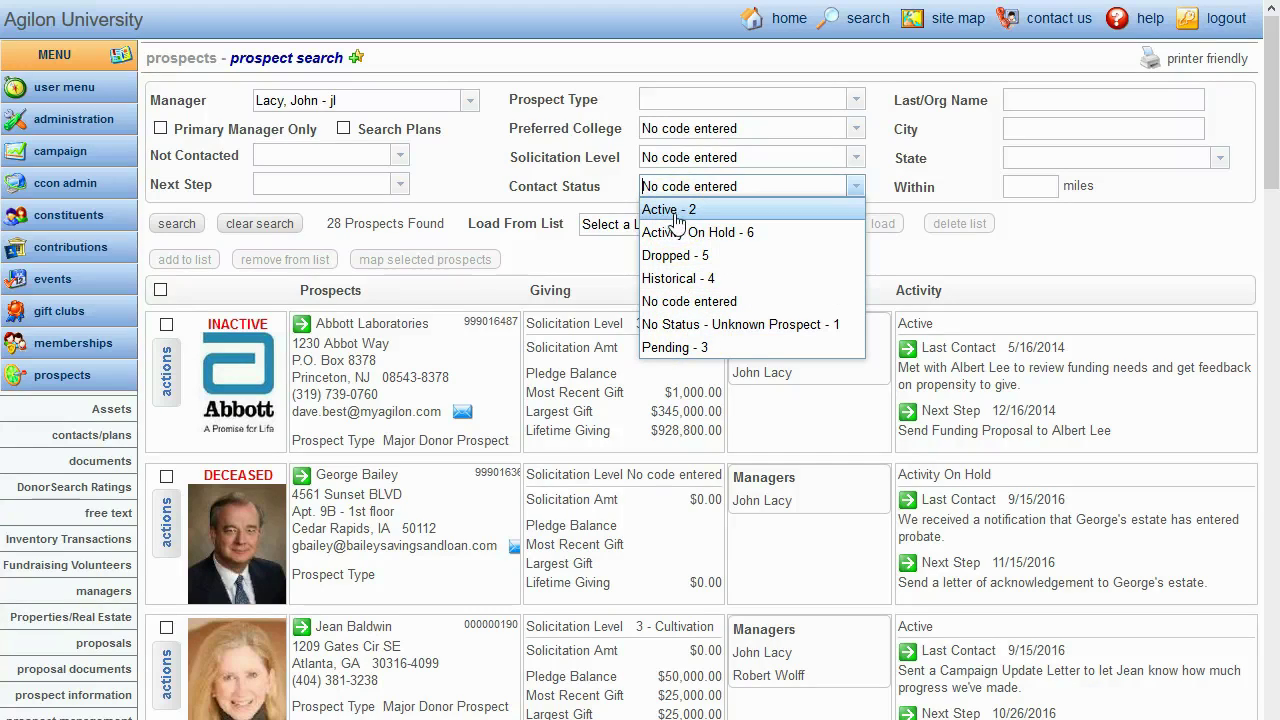
{"action": "left_click", "coordinate": [950, 150]}
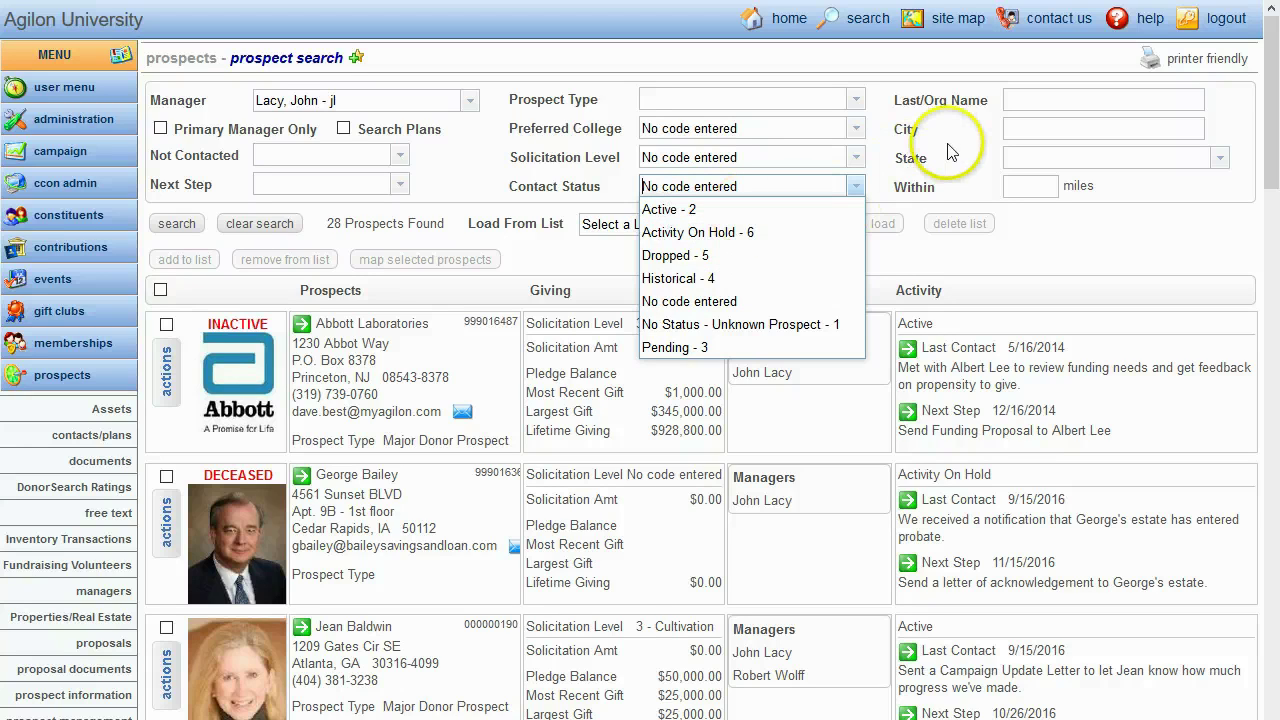
{"action": "left_click", "coordinate": [948, 150]}
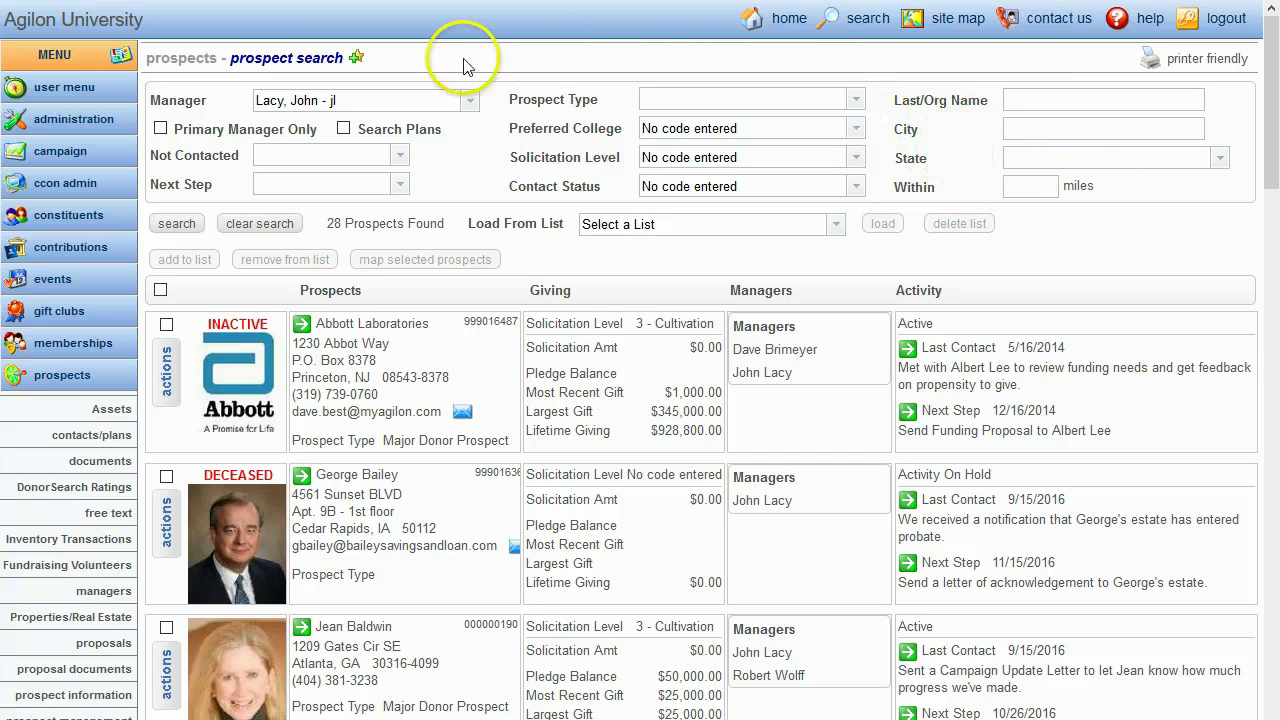
Step: Run the prospect search with only the manager criterion set
{"action": "left_click", "coordinate": [176, 224]}
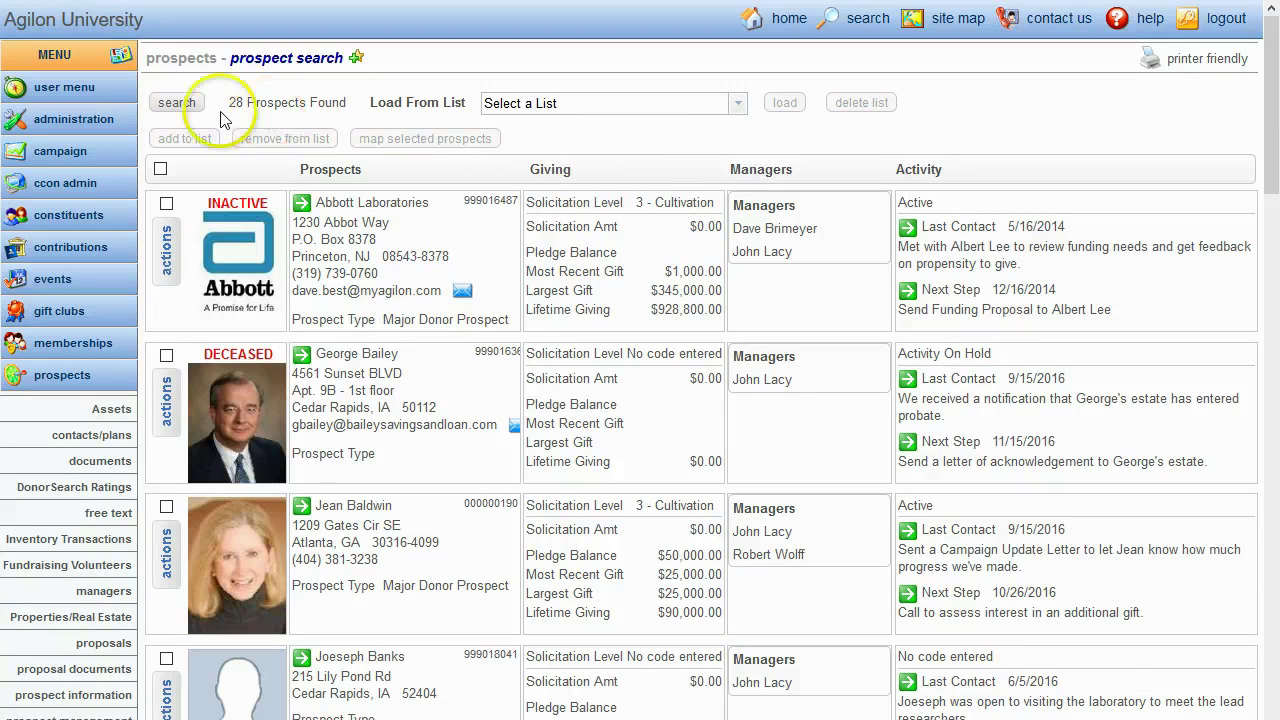
{"action": "left_click", "coordinate": [175, 104]}
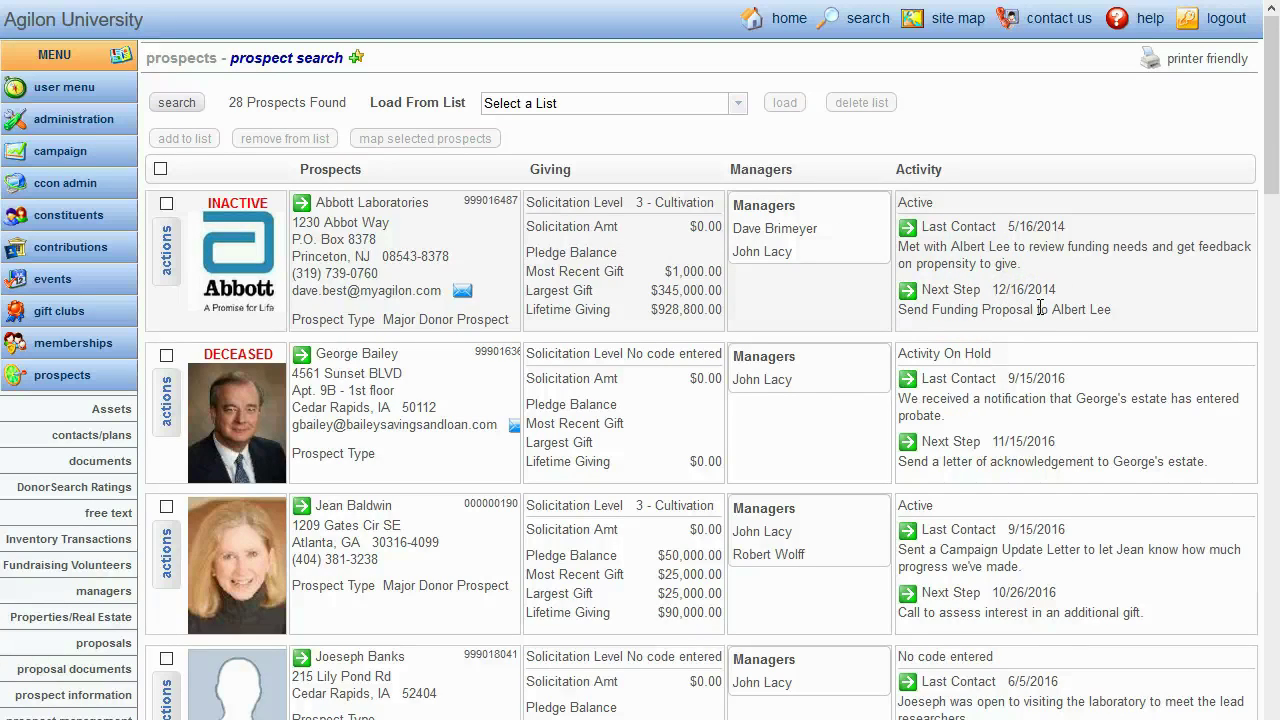
Step: View Abbott Laboratories' constituent profile and the deceased prospect's last contact record, closing each window after review
{"action": "left_click", "coordinate": [302, 212]}
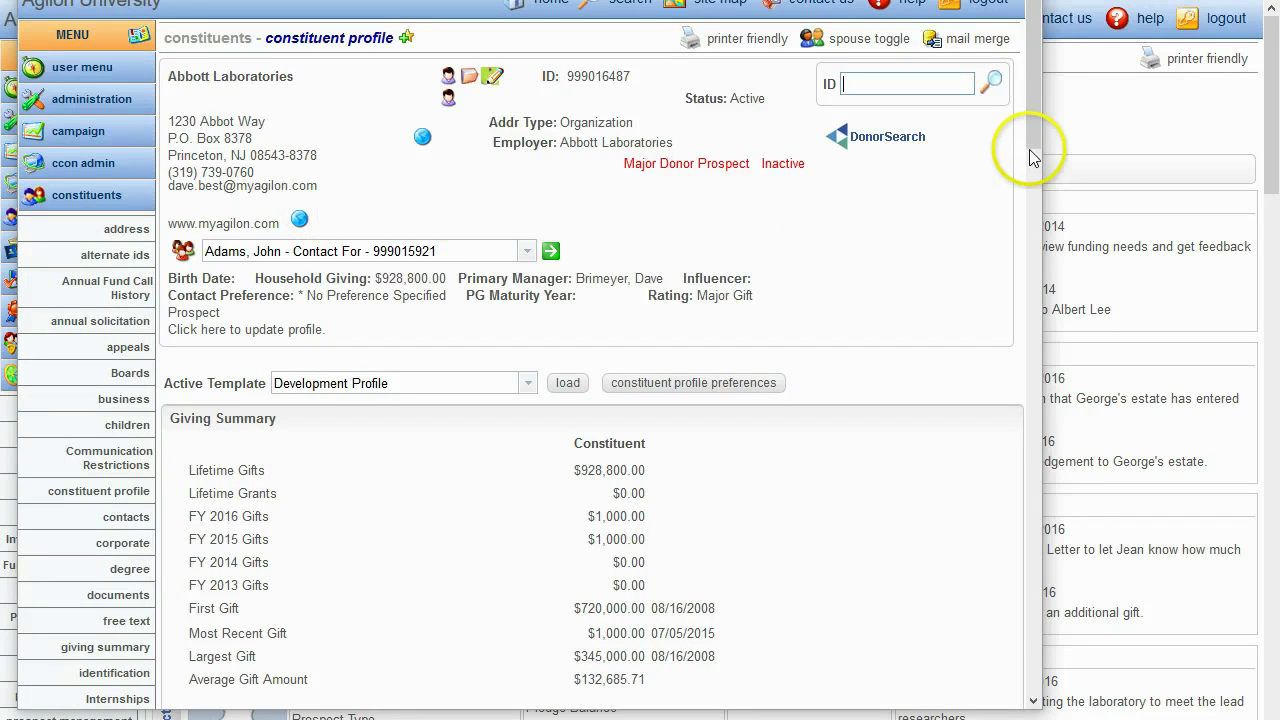
{"action": "mouse_move", "coordinate": [1034, 129]}
{"action": "left_mouse_down"}
{"action": "mouse_move", "coordinate": [1040, 183]}
{"action": "mouse_move", "coordinate": [1033, 113]}
{"action": "left_mouse_up"}
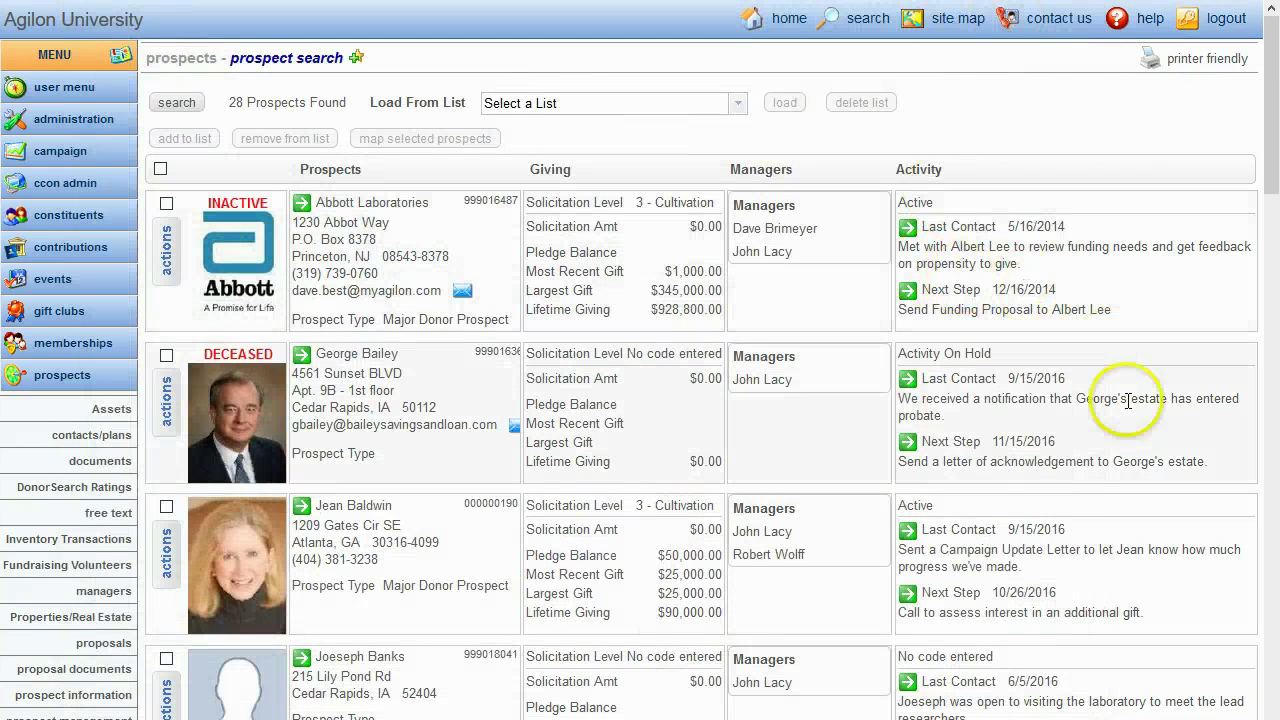
{"action": "left_click", "coordinate": [907, 382]}
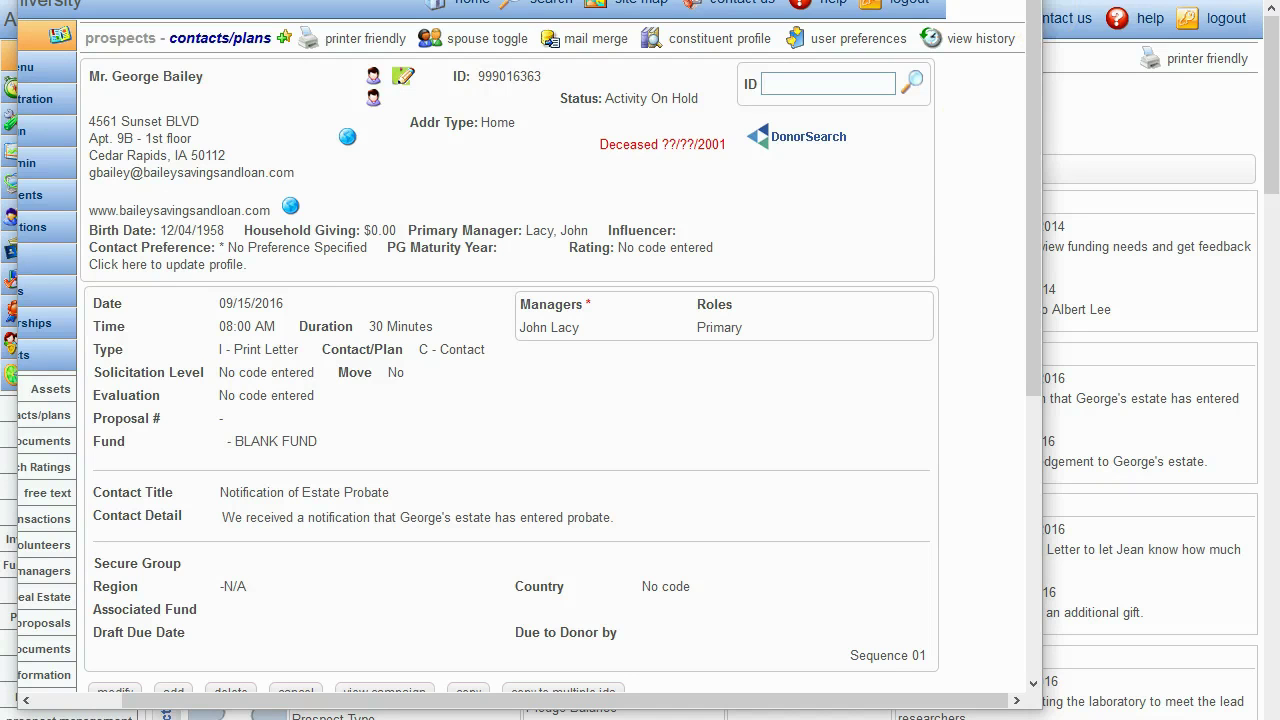
{"action": "left_click", "coordinate": [1022, 1]}
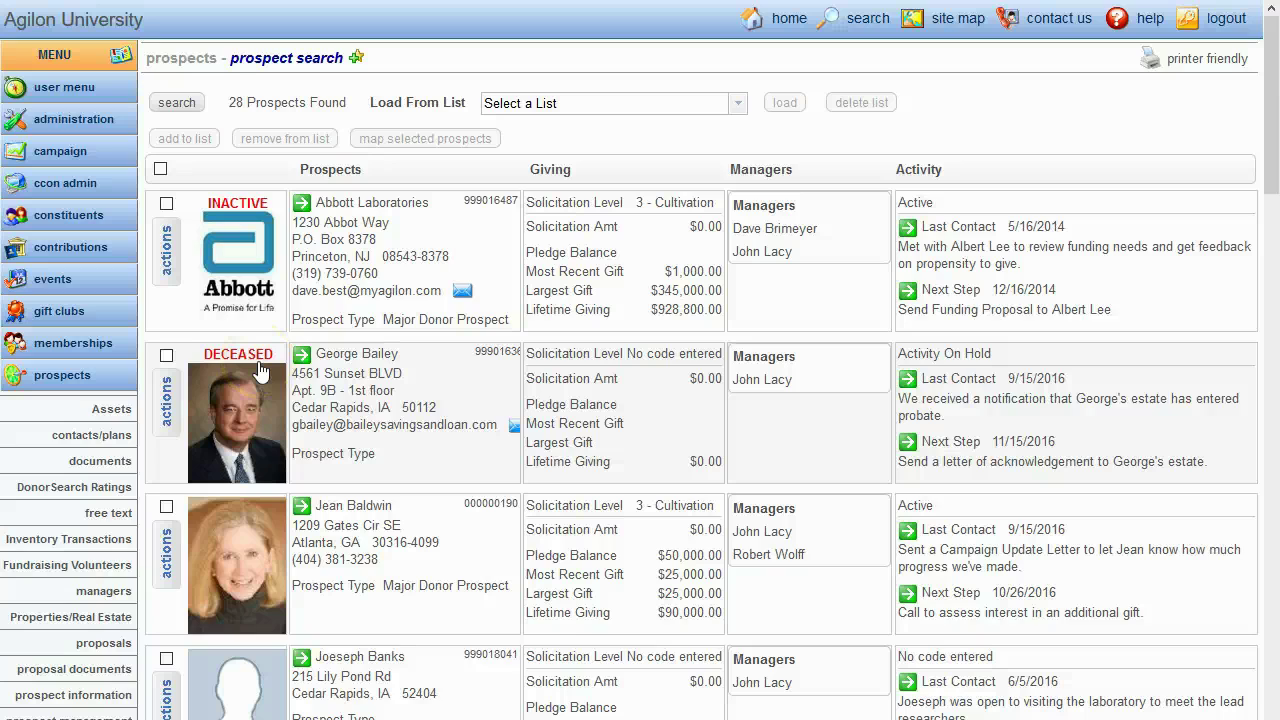
Step: Open a new contact report for the third prospect in the list, review its fields and close it without saving
{"action": "left_click", "coordinate": [166, 562]}
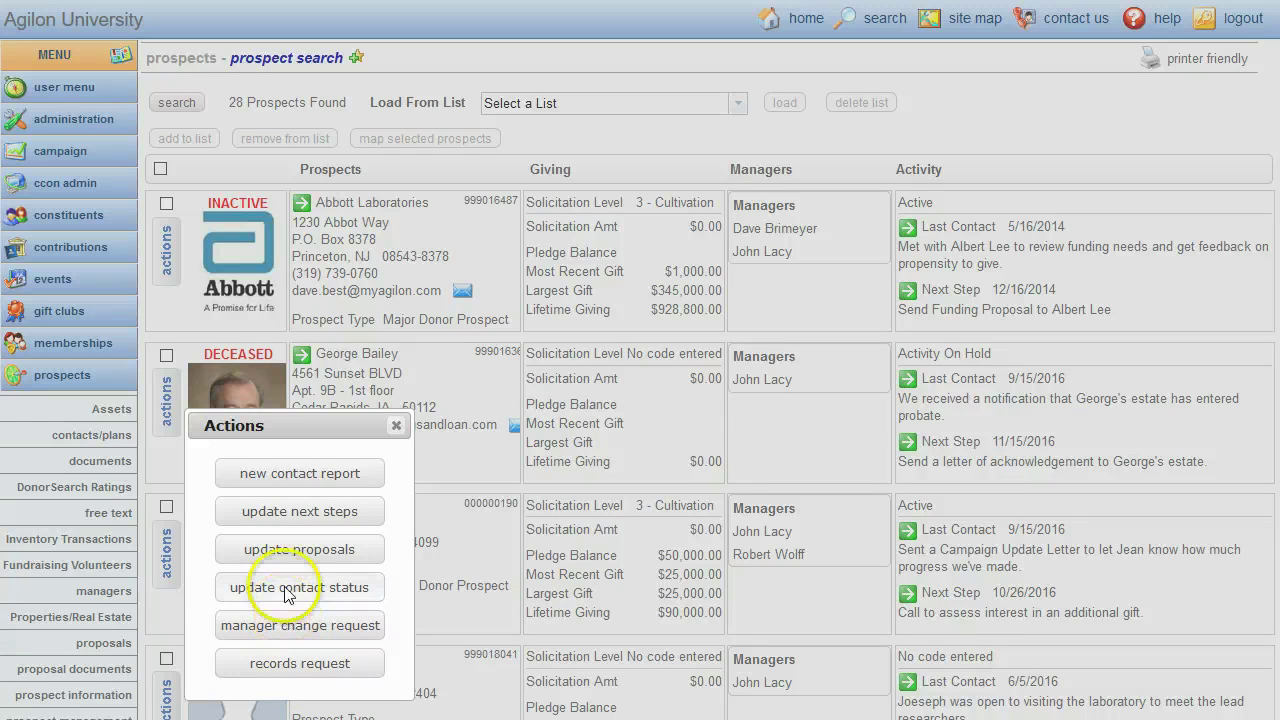
{"action": "left_click", "coordinate": [305, 475]}
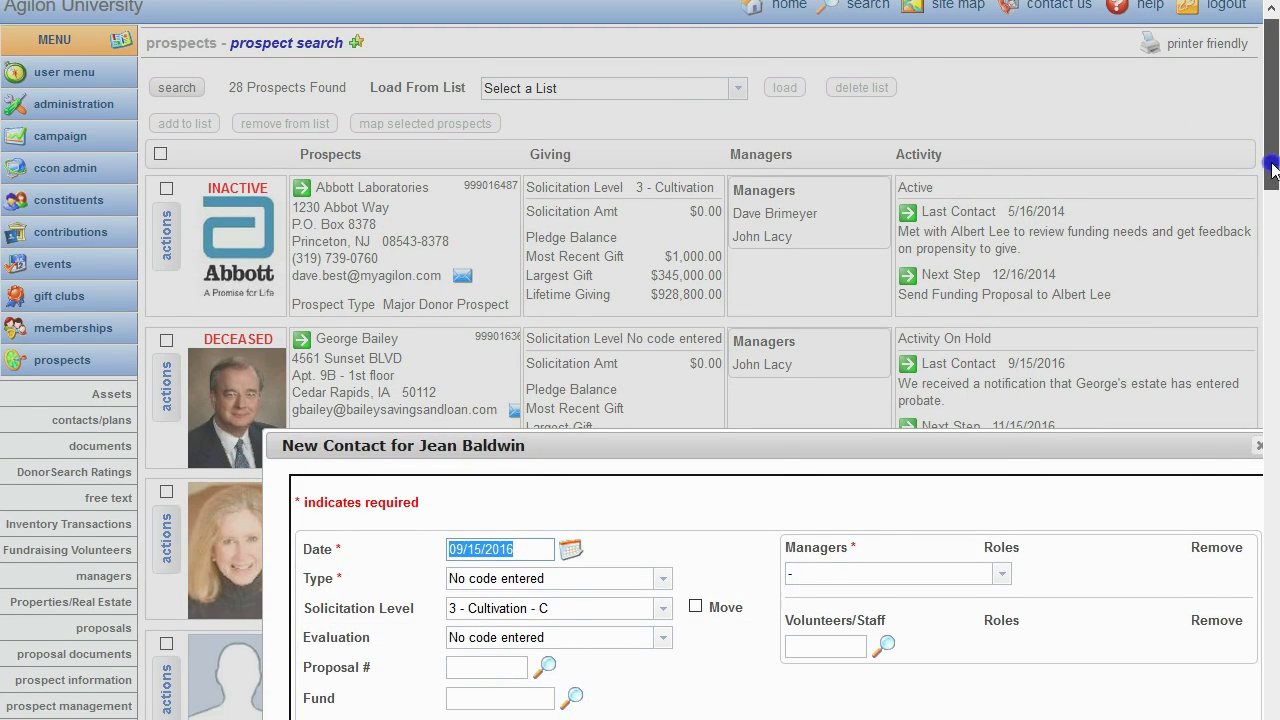
{"action": "left_click_drag", "start_coordinate": [1272, 148], "coordinate": [1274, 222]}
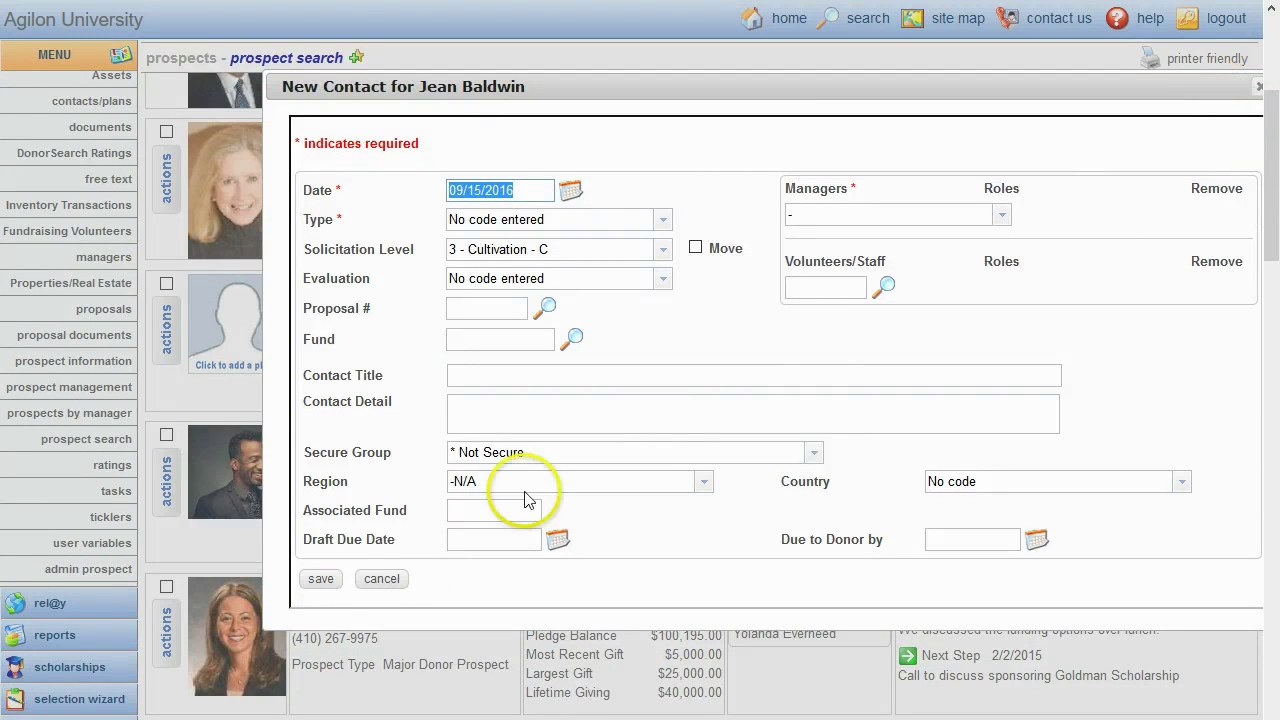
{"action": "left_click", "coordinate": [1259, 90]}
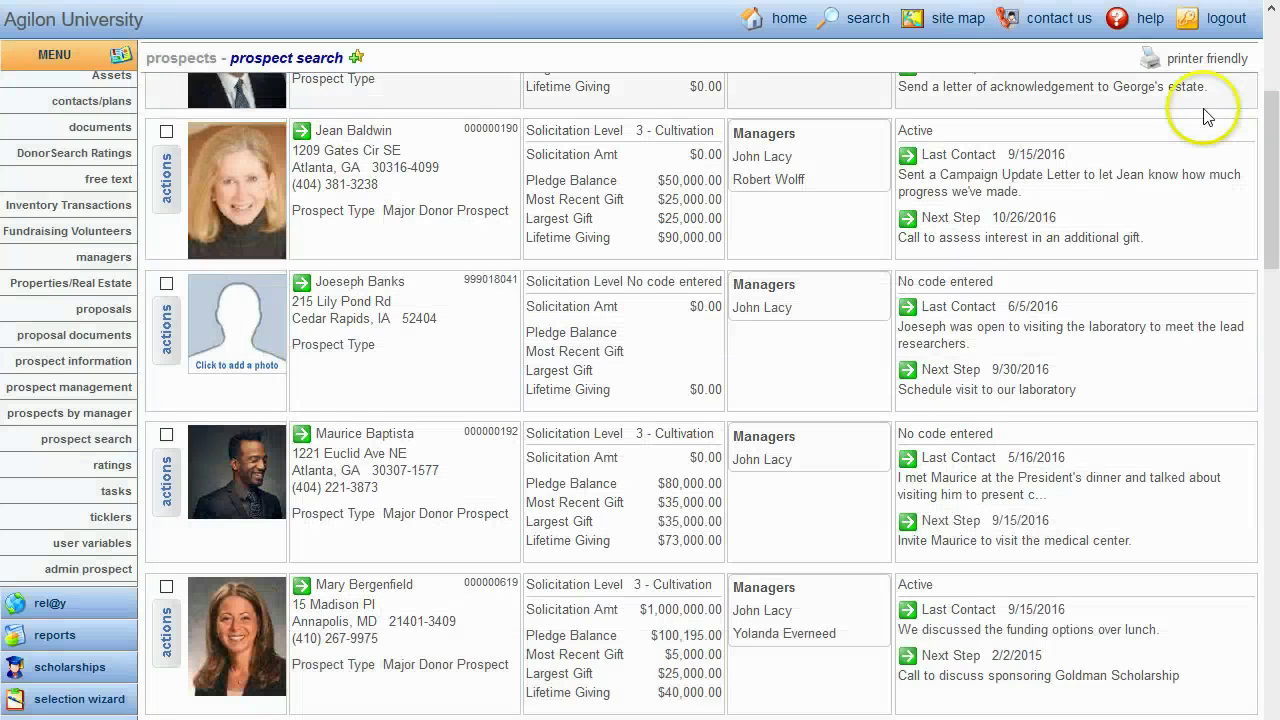
Step: Open the next steps form for the same prospect, review the existing and new plan sections, and close it without saving
{"action": "left_click", "coordinate": [165, 183]}
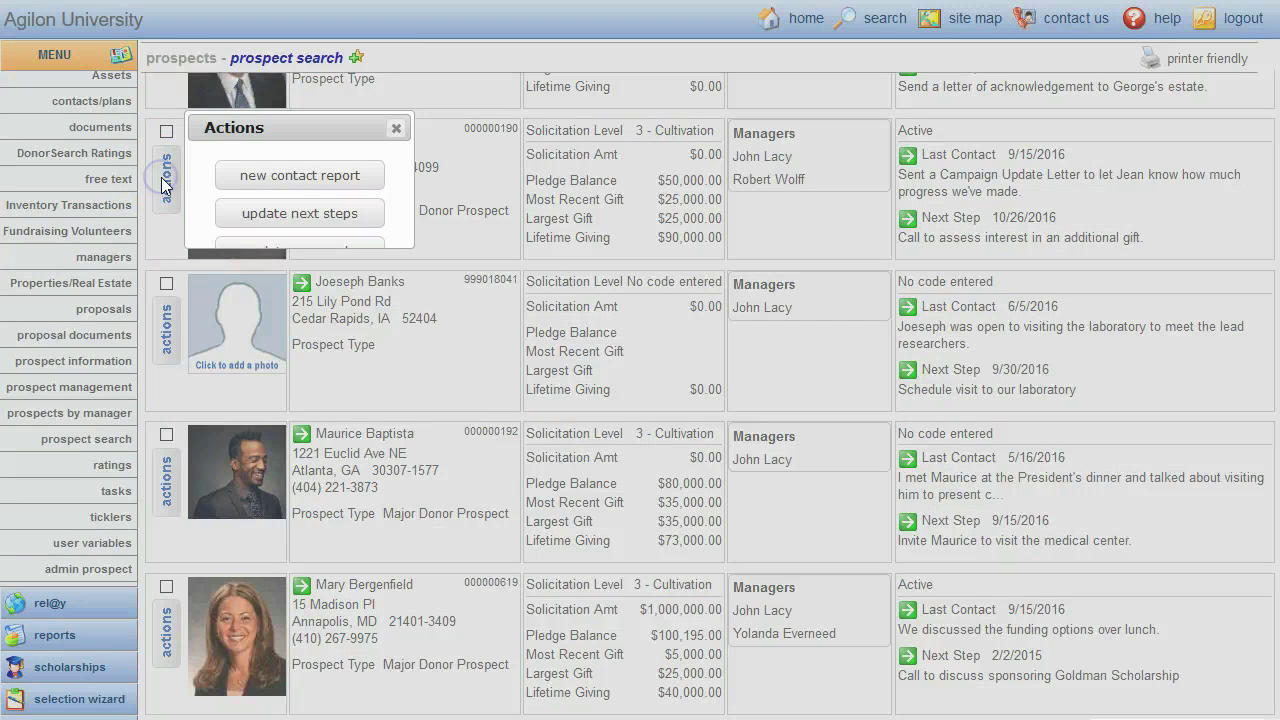
{"action": "left_click", "coordinate": [330, 140]}
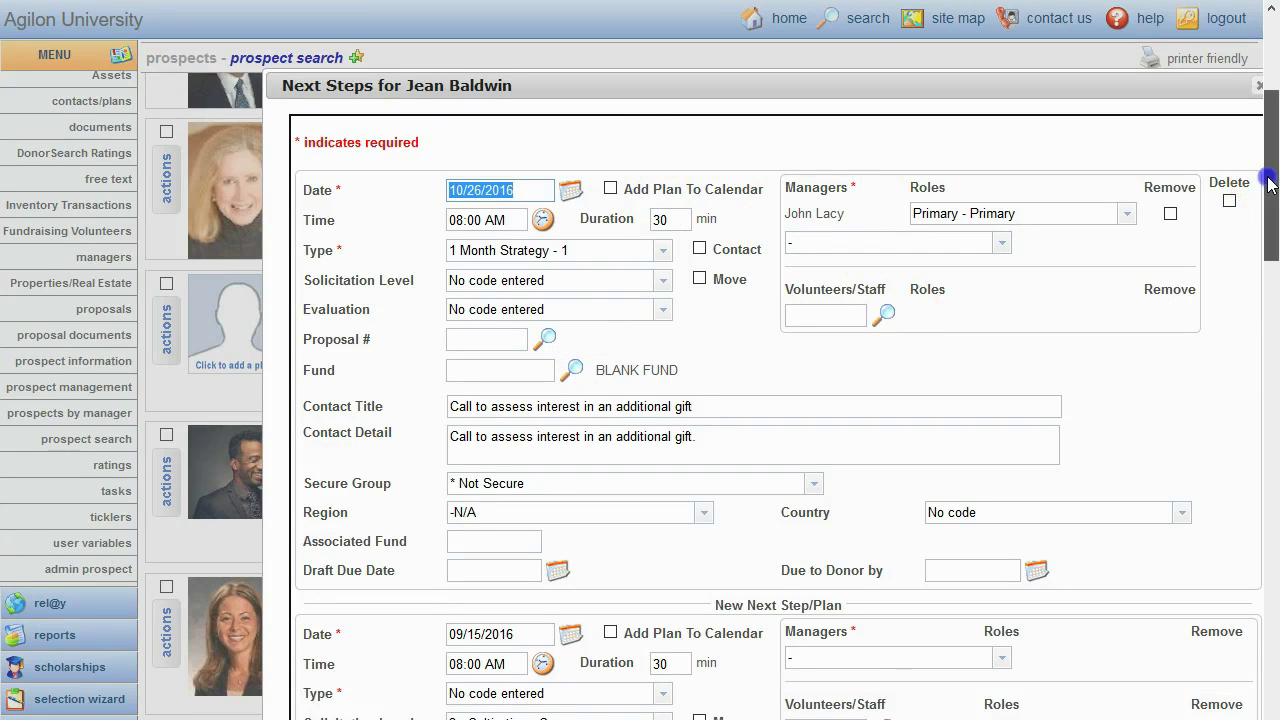
{"action": "left_click_drag", "start_coordinate": [1262, 182], "coordinate": [1255, 268]}
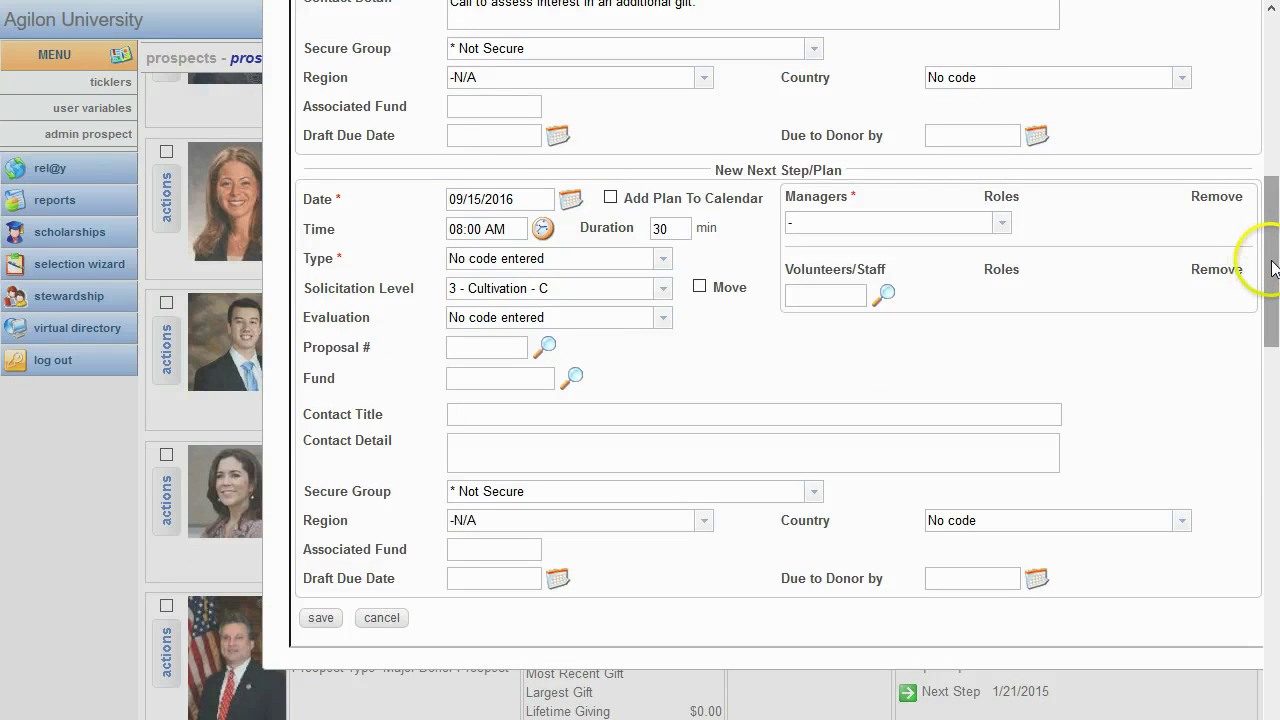
{"action": "left_click_drag", "start_coordinate": [1272, 266], "coordinate": [1268, 136]}
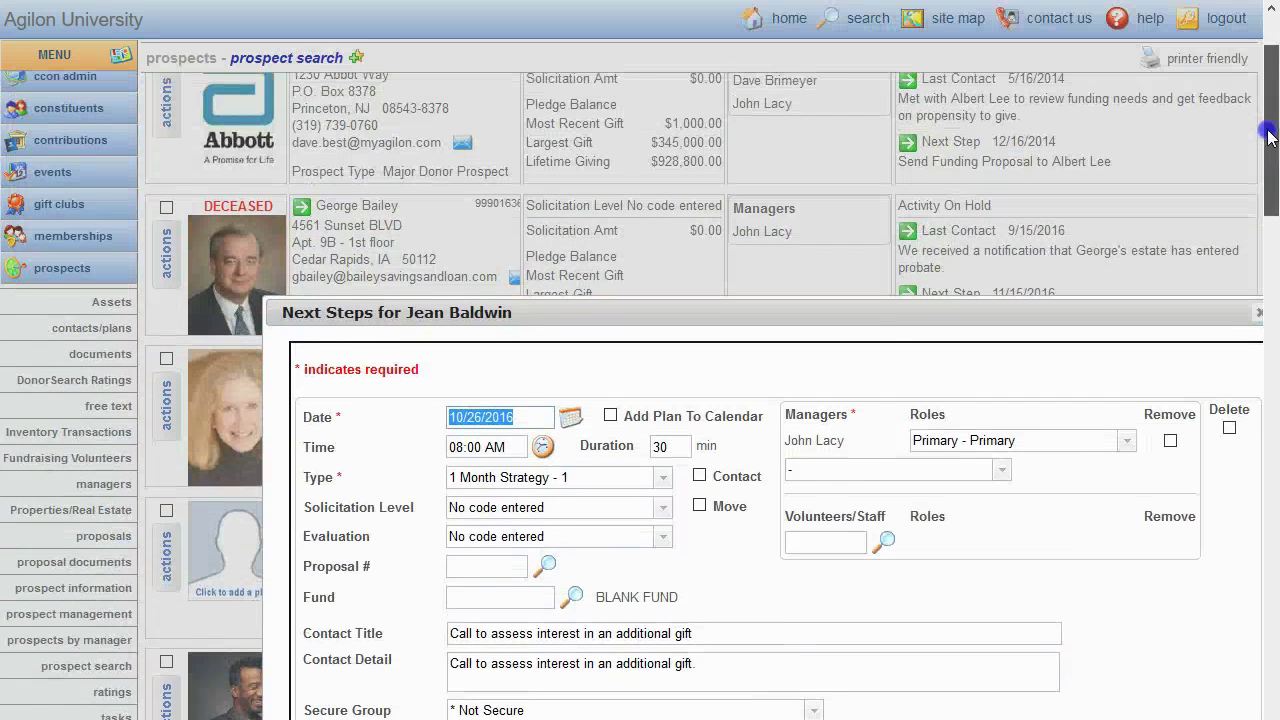
{"action": "left_click", "coordinate": [1258, 314]}
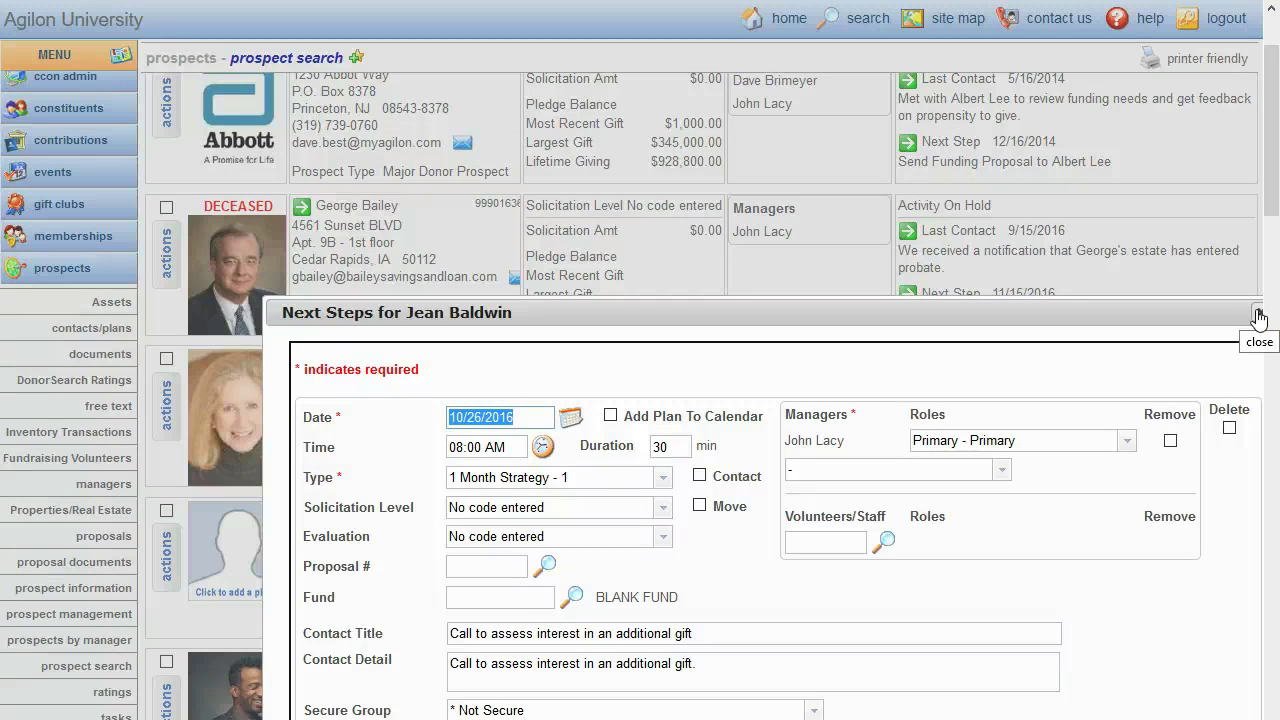
{"action": "left_click", "coordinate": [1258, 314]}
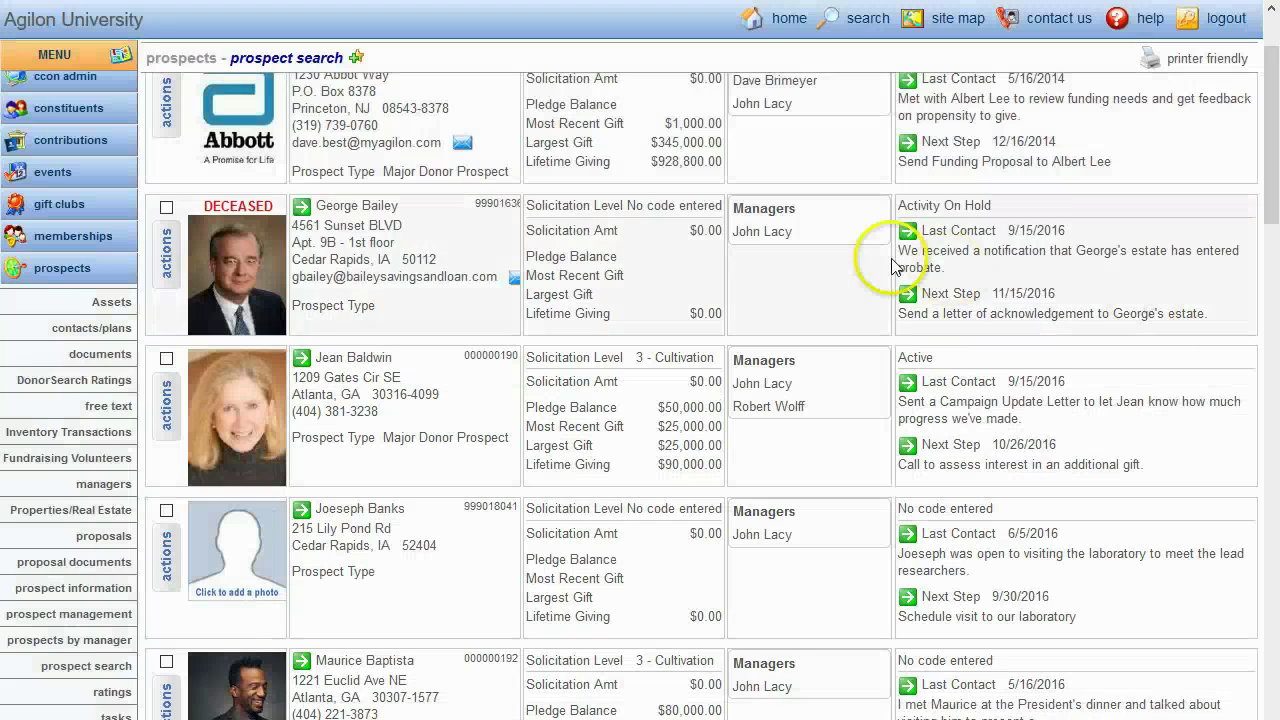
Step: Open the proposals form for the third prospect in the list, review the new proposal fields and close it without saving
{"action": "left_click", "coordinate": [167, 395]}
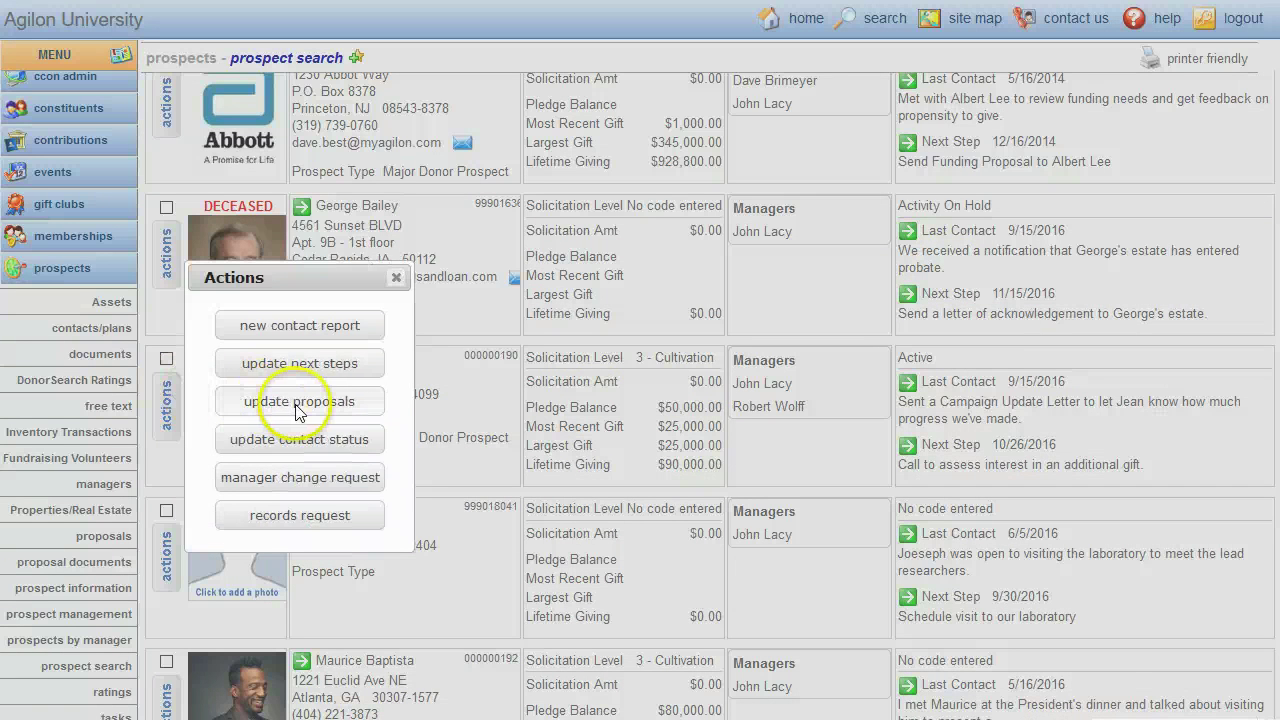
{"action": "left_click", "coordinate": [305, 403]}
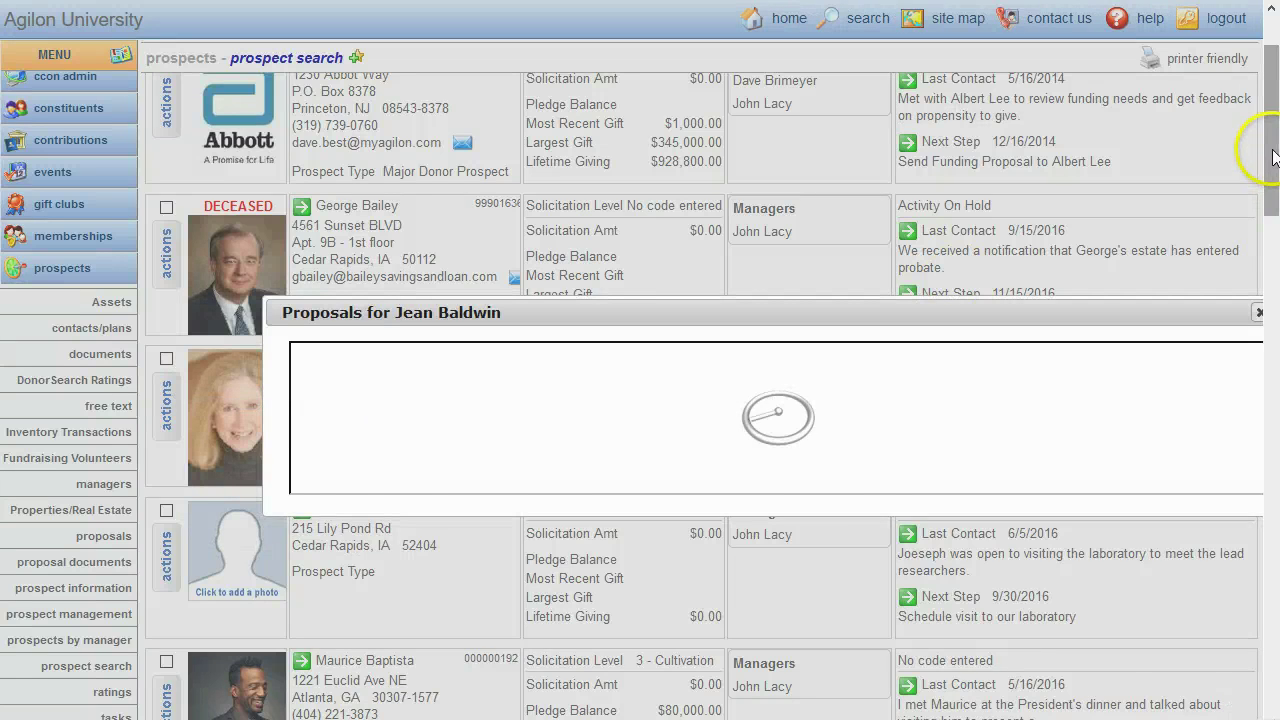
{"action": "left_click_drag", "start_coordinate": [1274, 147], "coordinate": [1273, 200]}
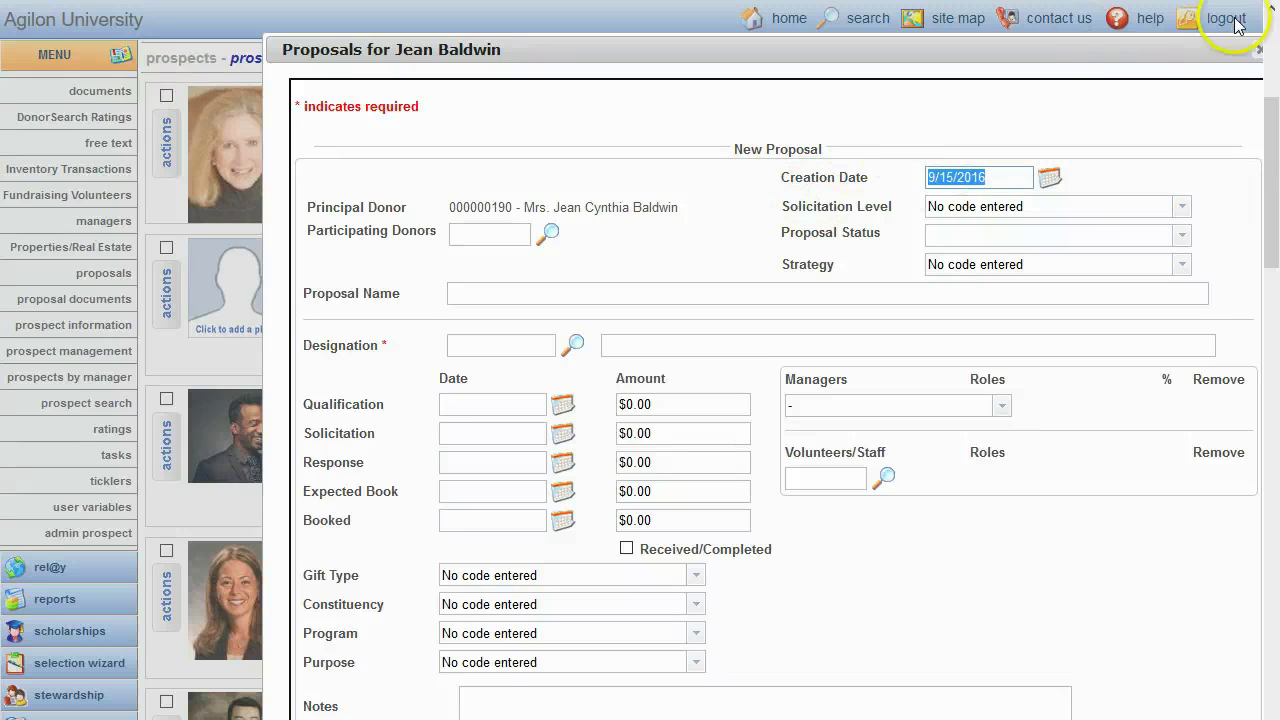
{"action": "left_click", "coordinate": [1259, 50]}
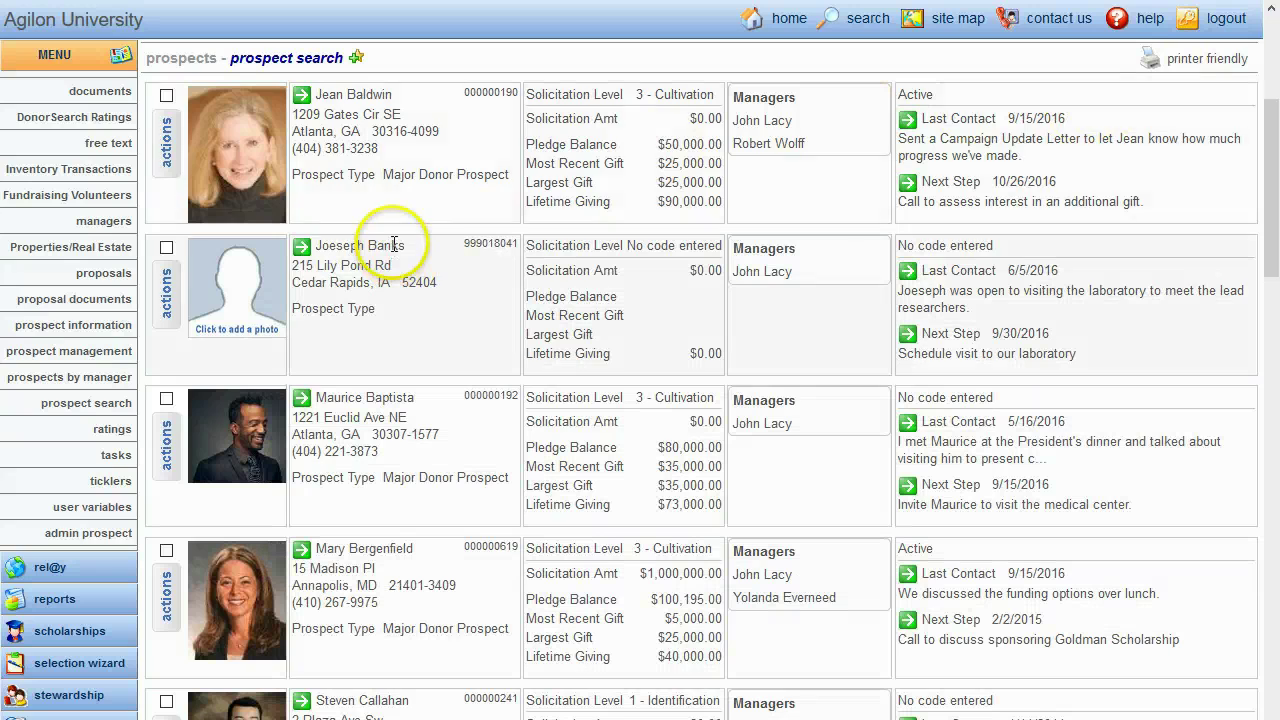
Step: Open the same prospect's contact status form, save it with its existing values and close it
{"action": "left_click", "coordinate": [167, 143]}
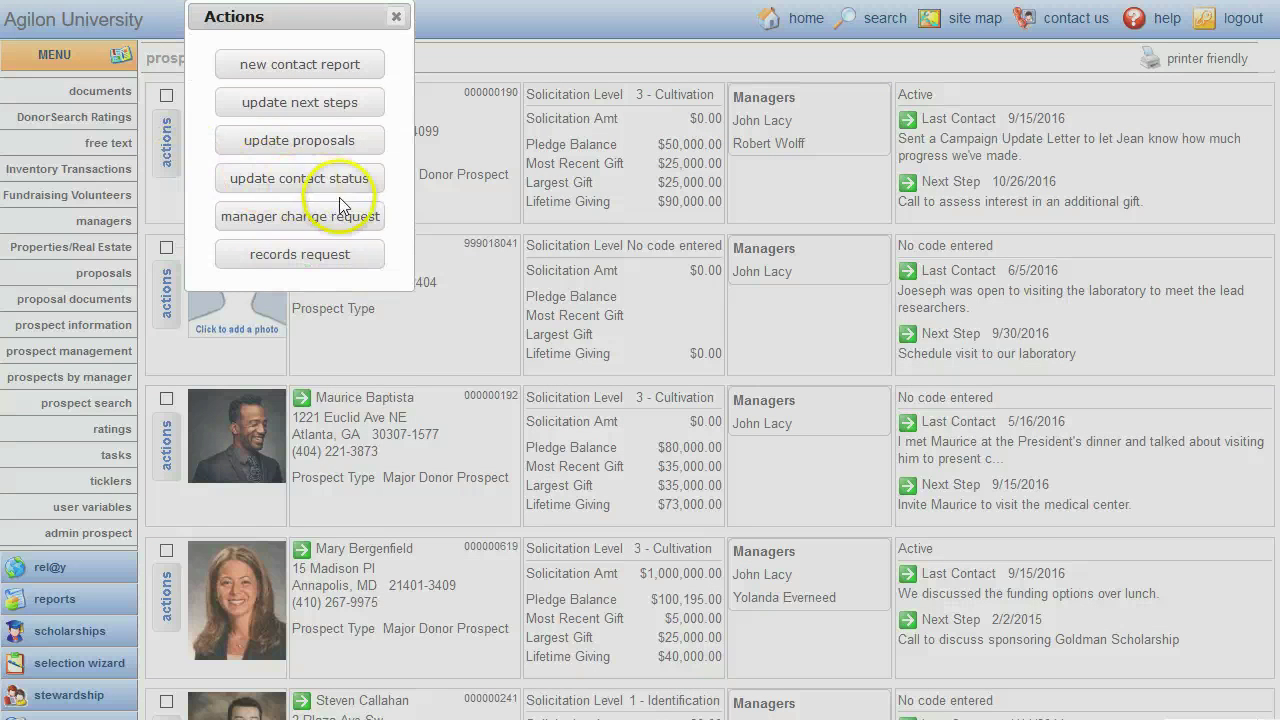
{"action": "left_click", "coordinate": [300, 180]}
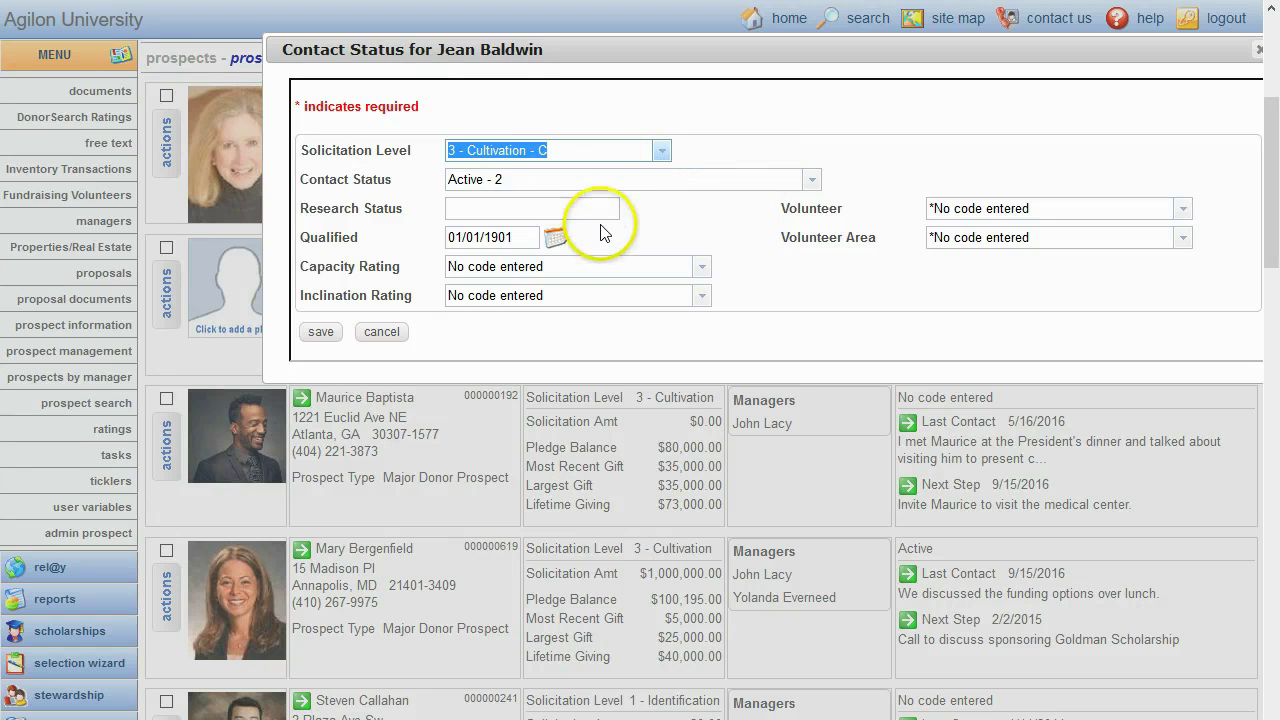
{"action": "left_click", "coordinate": [320, 331]}
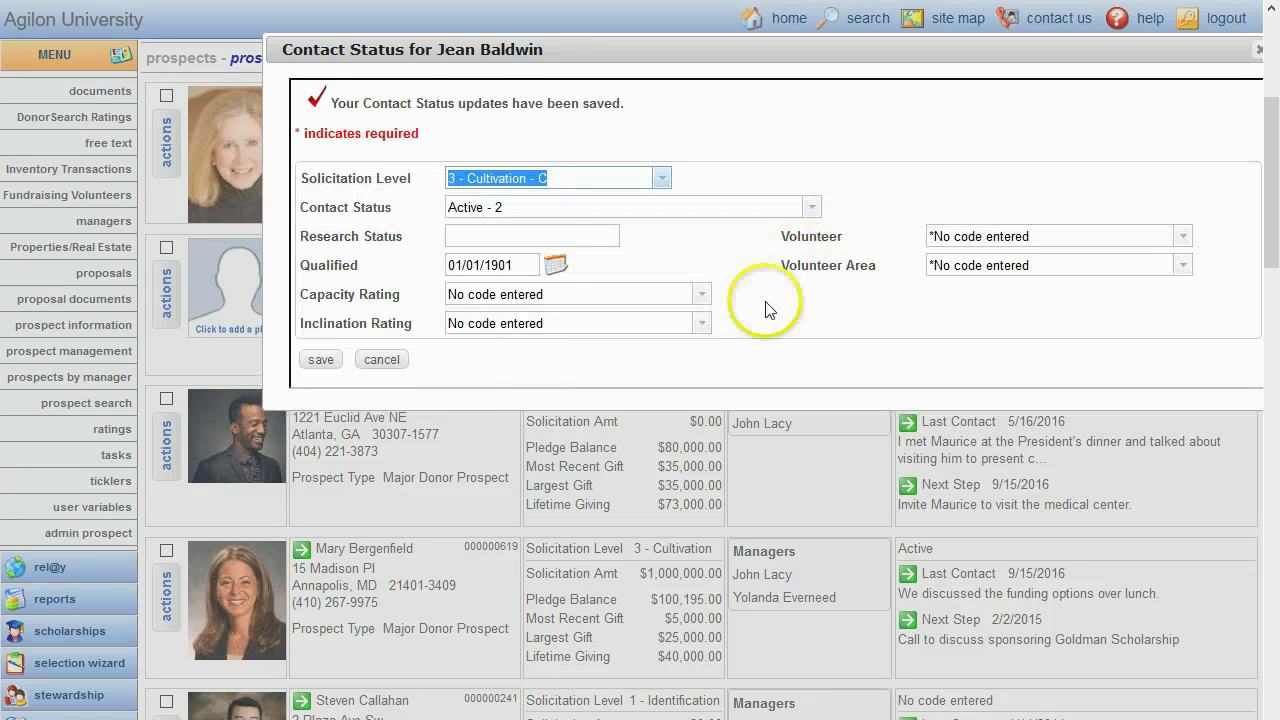
{"action": "left_click", "coordinate": [381, 359]}
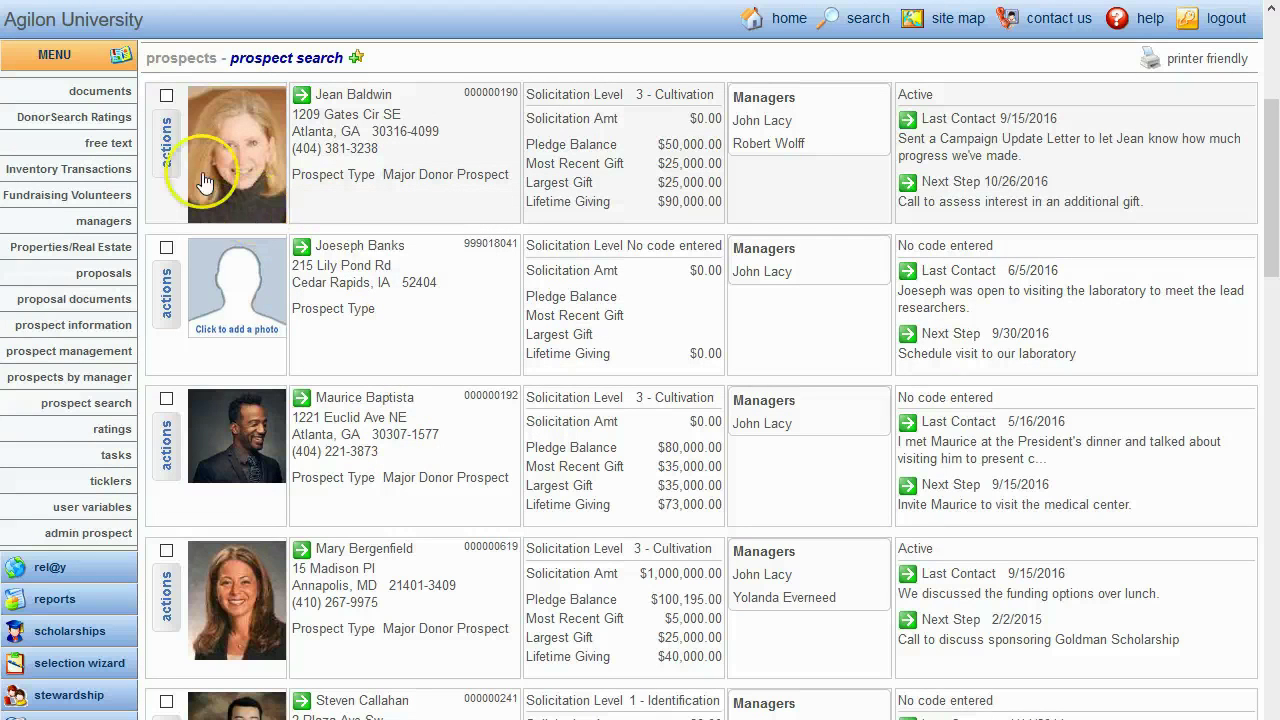
Step: Open a manager change request for the same prospect, review the manager change options and cancel the request
{"action": "left_click", "coordinate": [167, 148]}
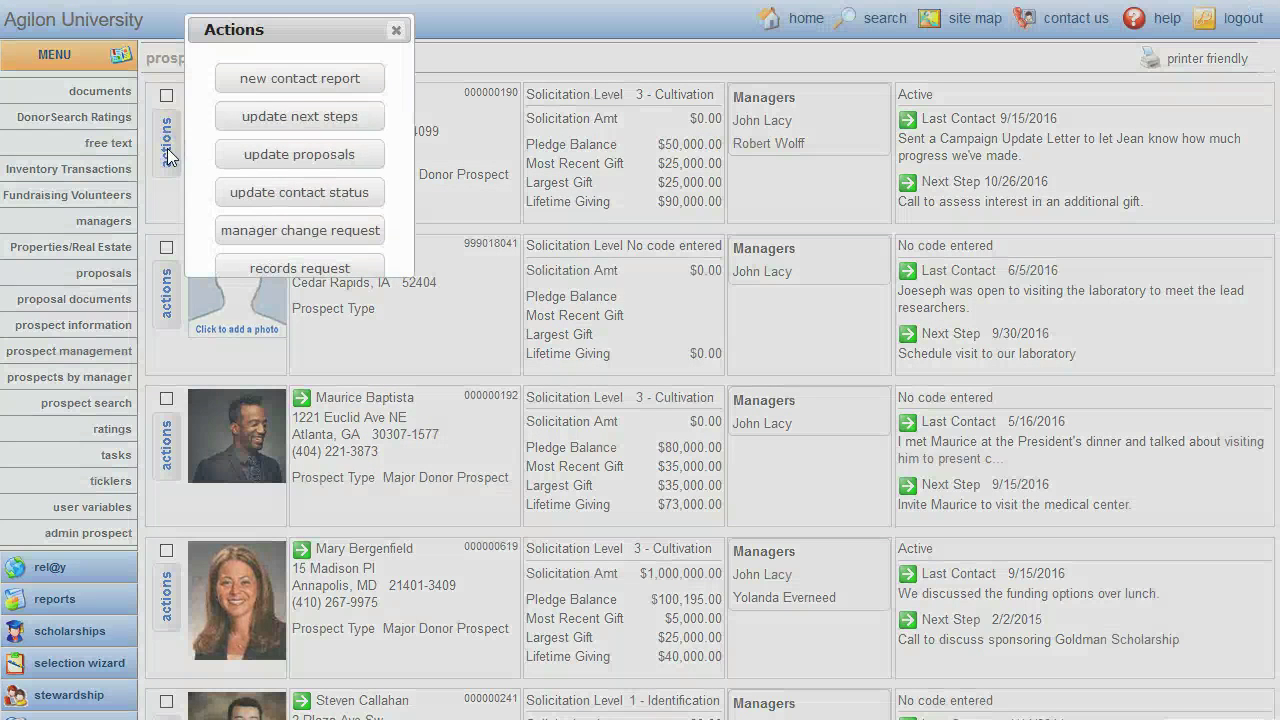
{"action": "left_click", "coordinate": [318, 226]}
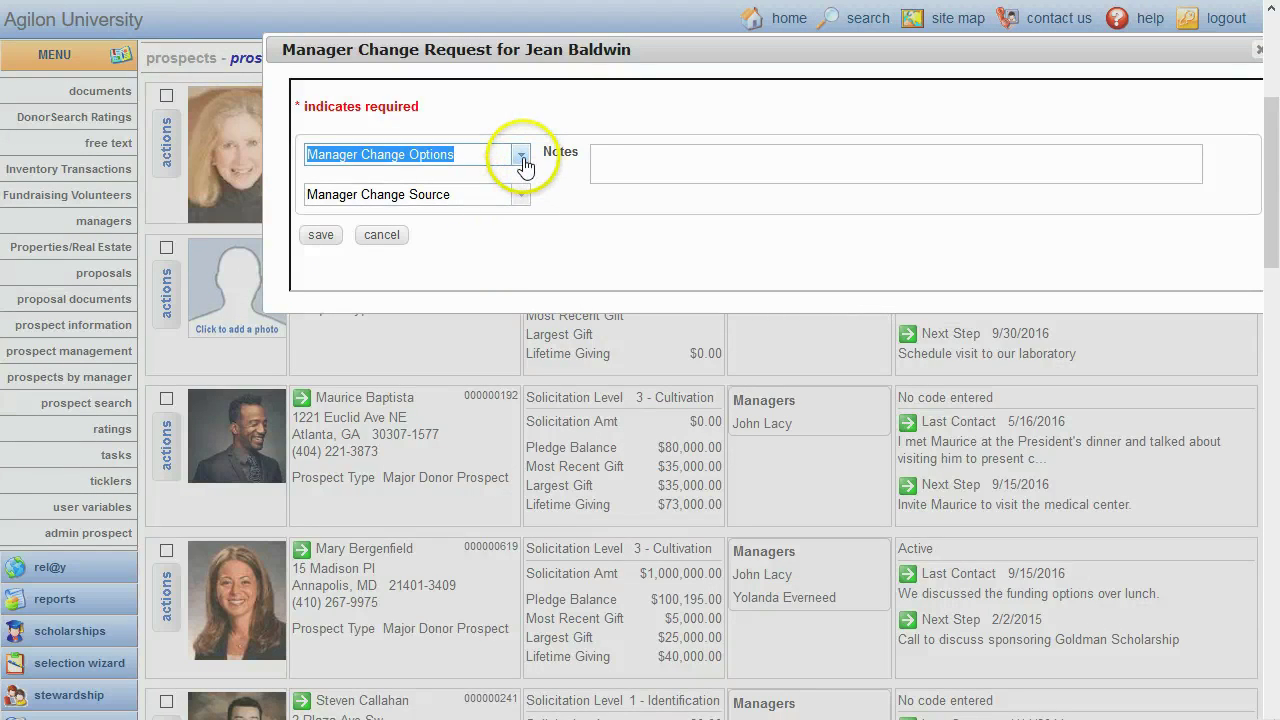
{"action": "left_click", "coordinate": [521, 158]}
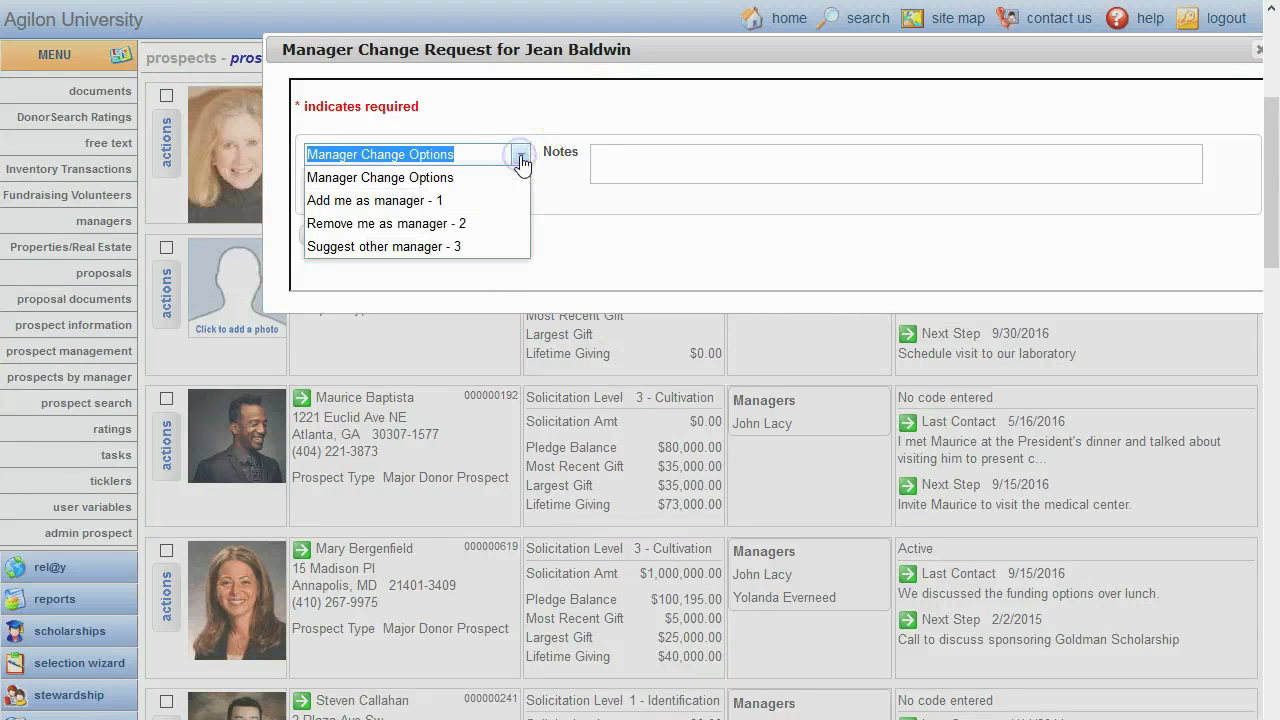
{"action": "left_click", "coordinate": [521, 162]}
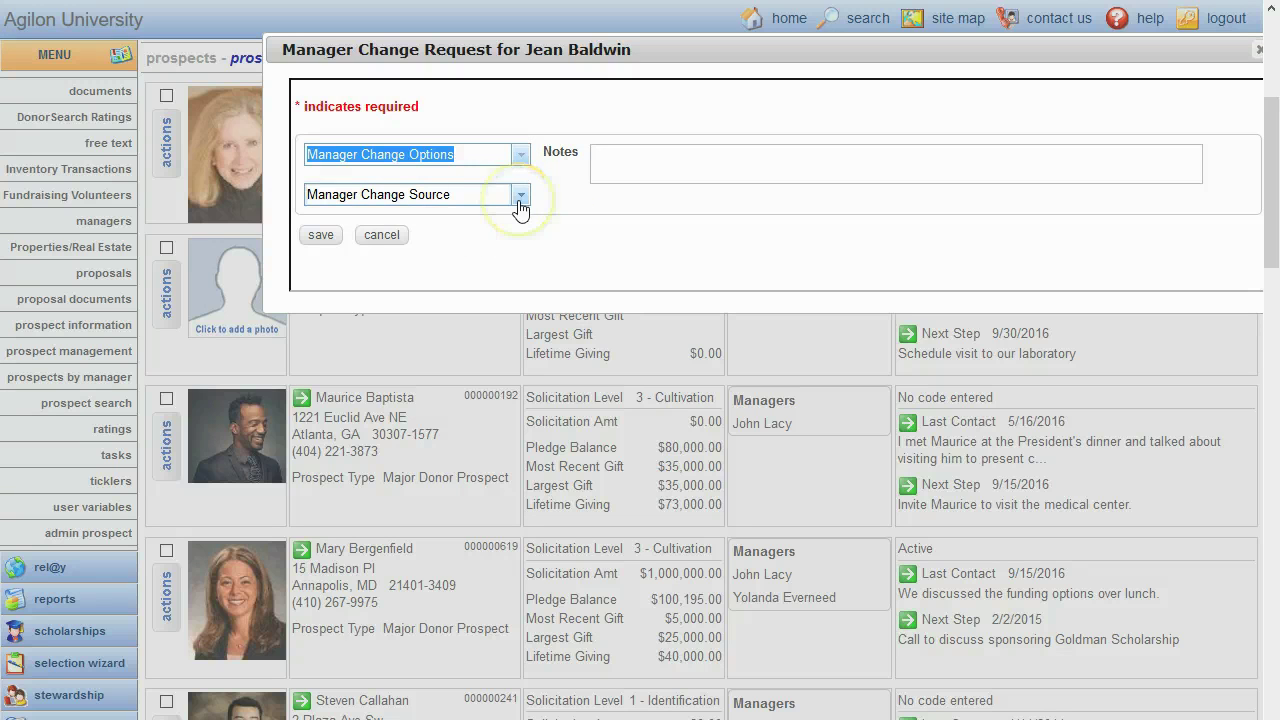
{"action": "left_click", "coordinate": [378, 234]}
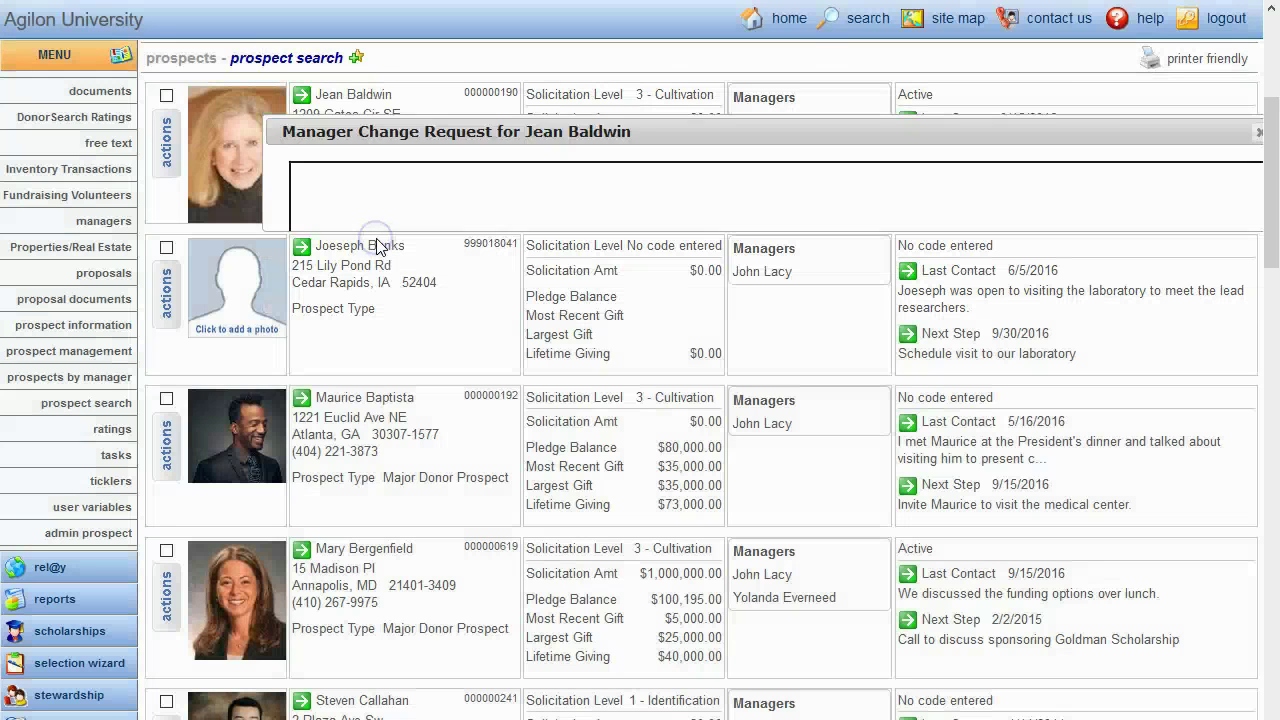
Step: Open a records request for the same prospect, review the Records Update Description field and cancel the request
{"action": "left_click", "coordinate": [174, 153]}
{"action": "left_click", "coordinate": [286, 258]}
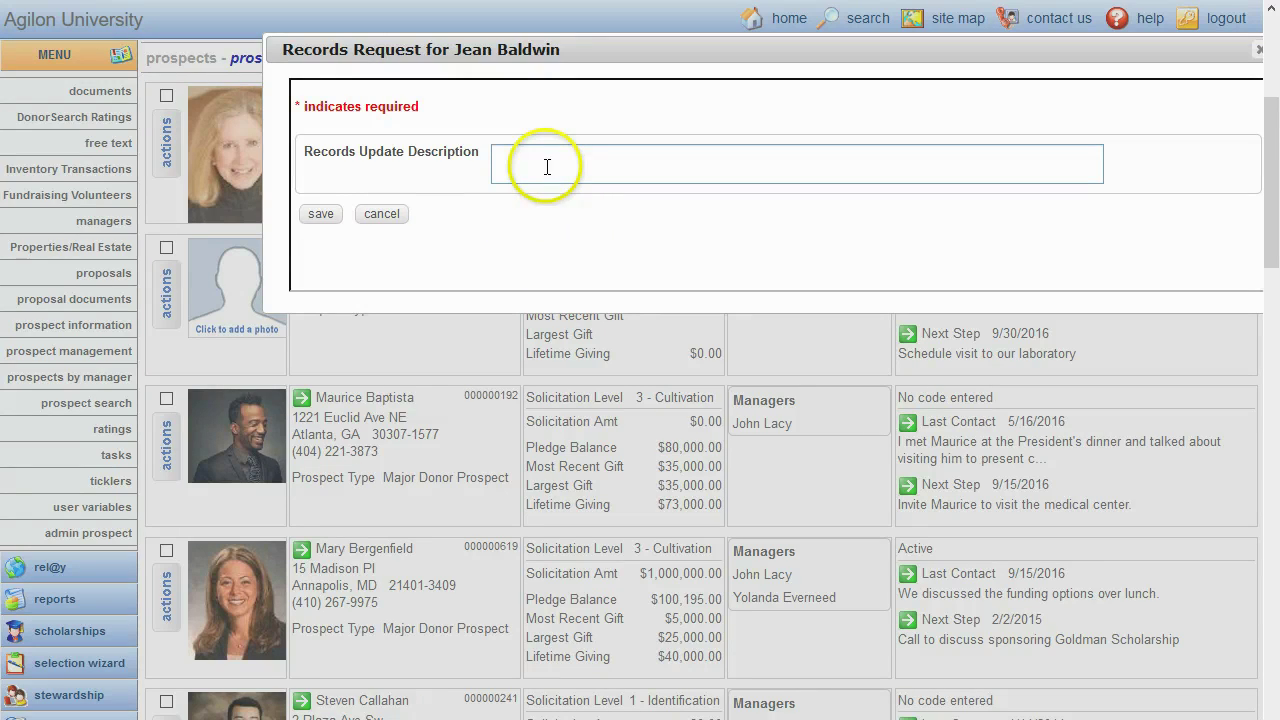
{"action": "left_click", "coordinate": [618, 160]}
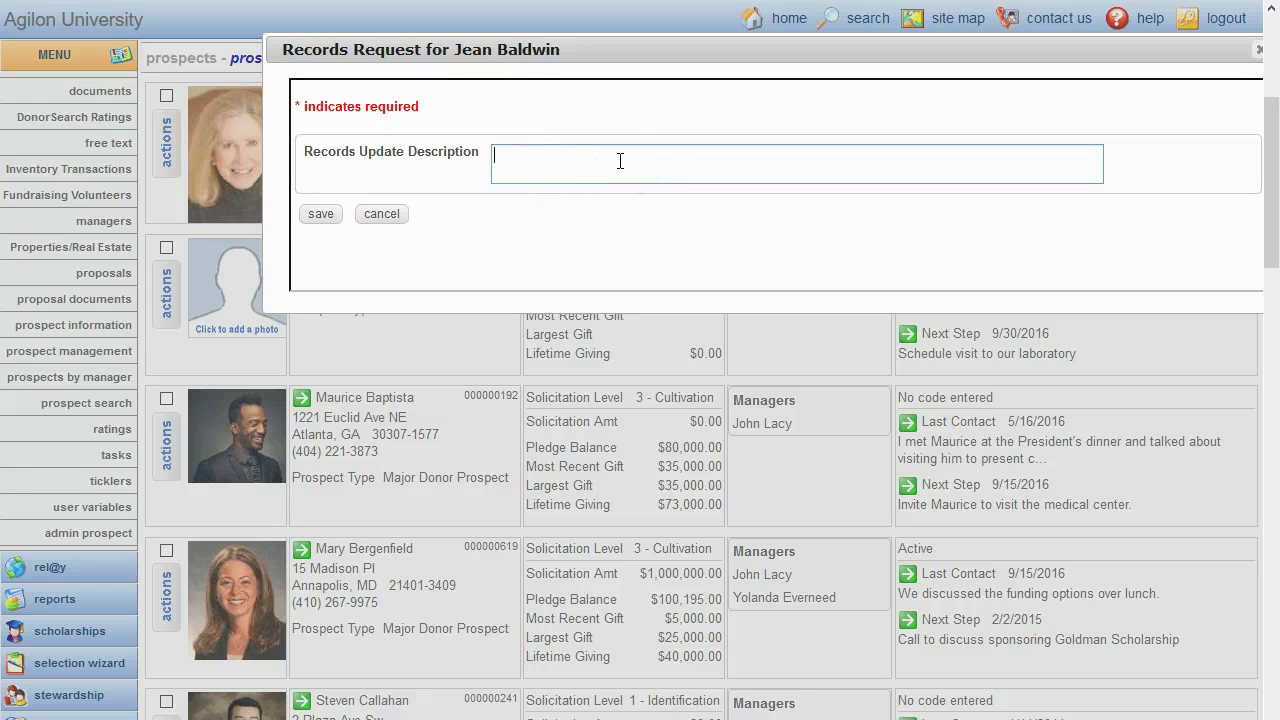
{"action": "left_click", "coordinate": [381, 214]}
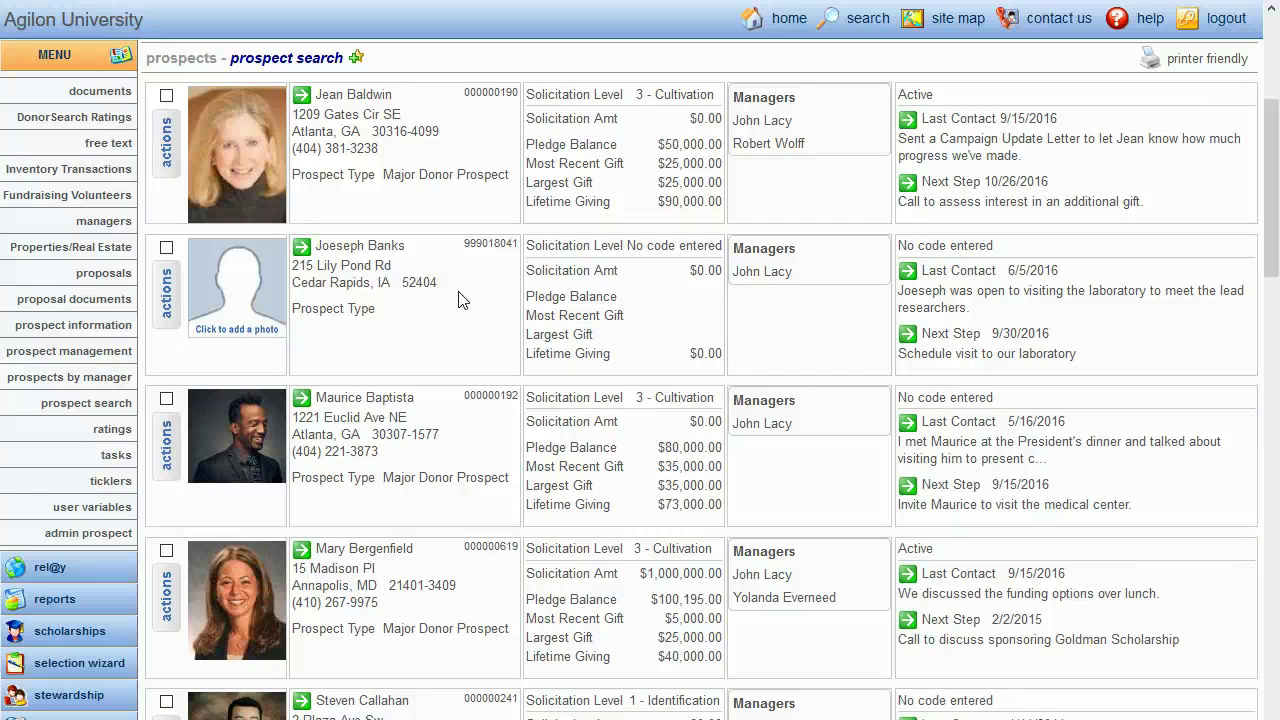
Step: Add Photo8.jpg as the photo of the prospect whose picture is missing and save it
{"action": "left_click", "coordinate": [234, 290]}
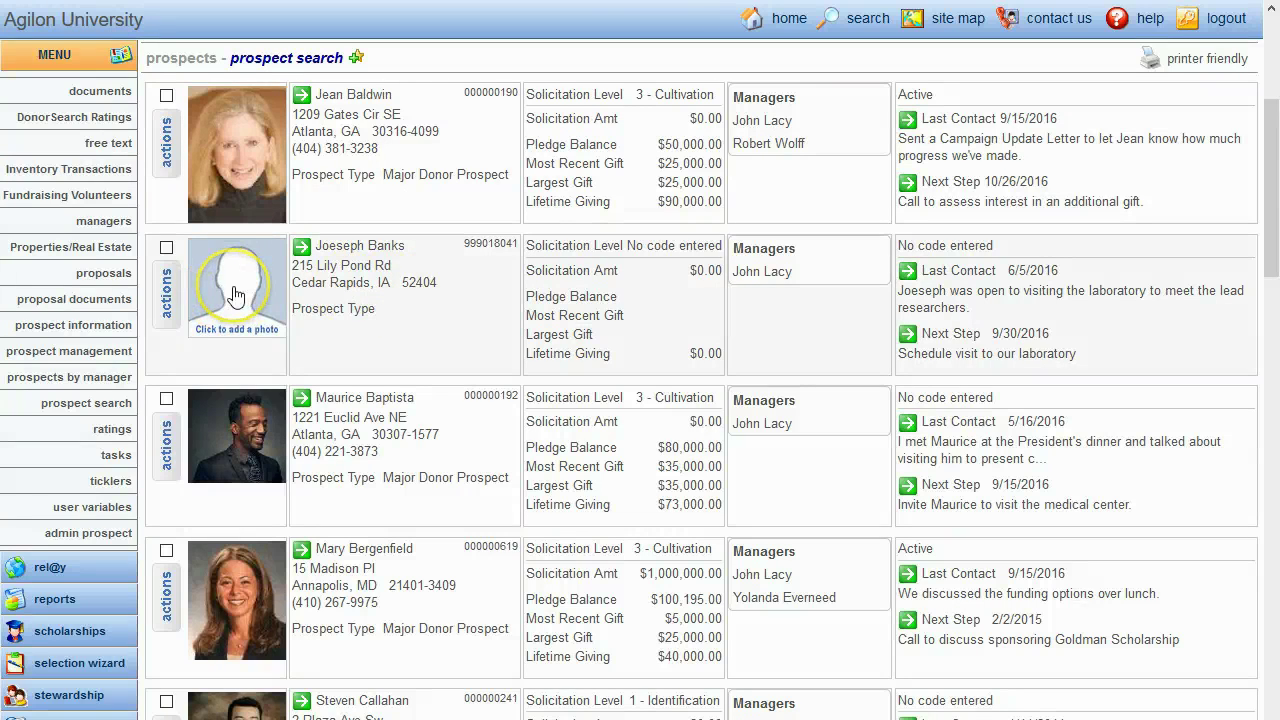
{"action": "left_click", "coordinate": [237, 162]}
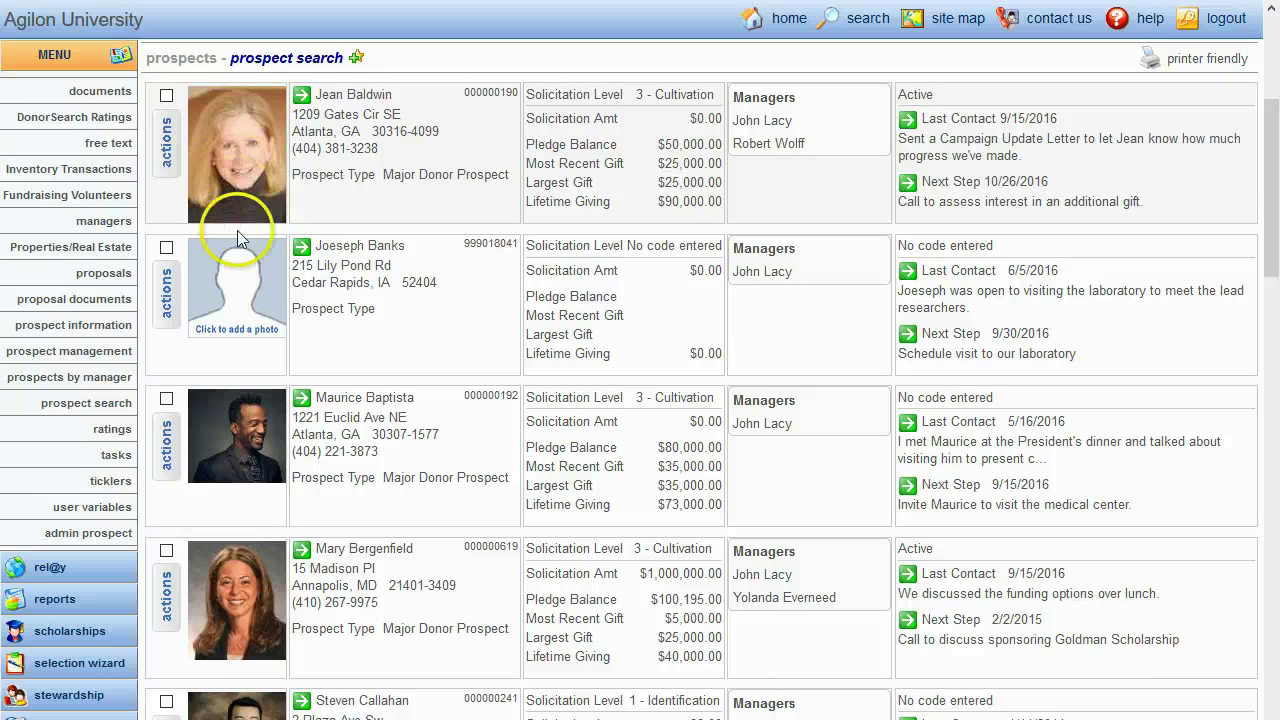
{"action": "left_click", "coordinate": [236, 287]}
{"action": "left_click", "coordinate": [246, 289]}
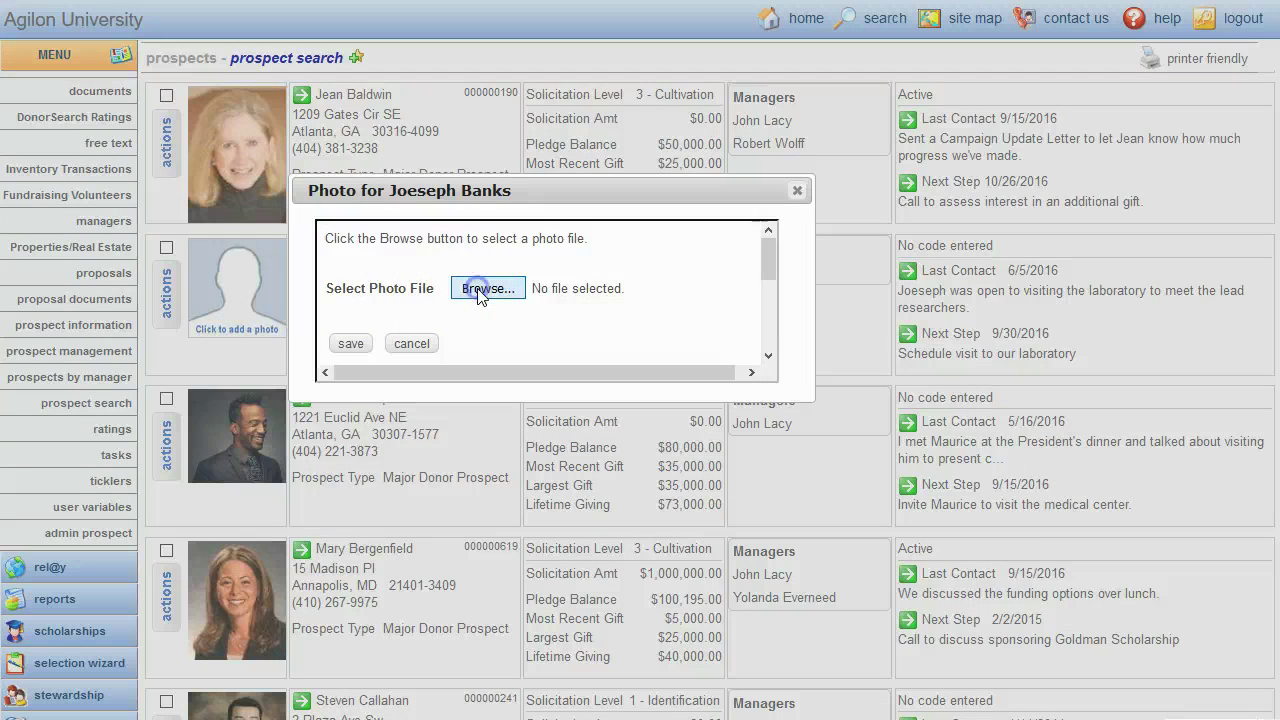
{"action": "left_click", "coordinate": [480, 291]}
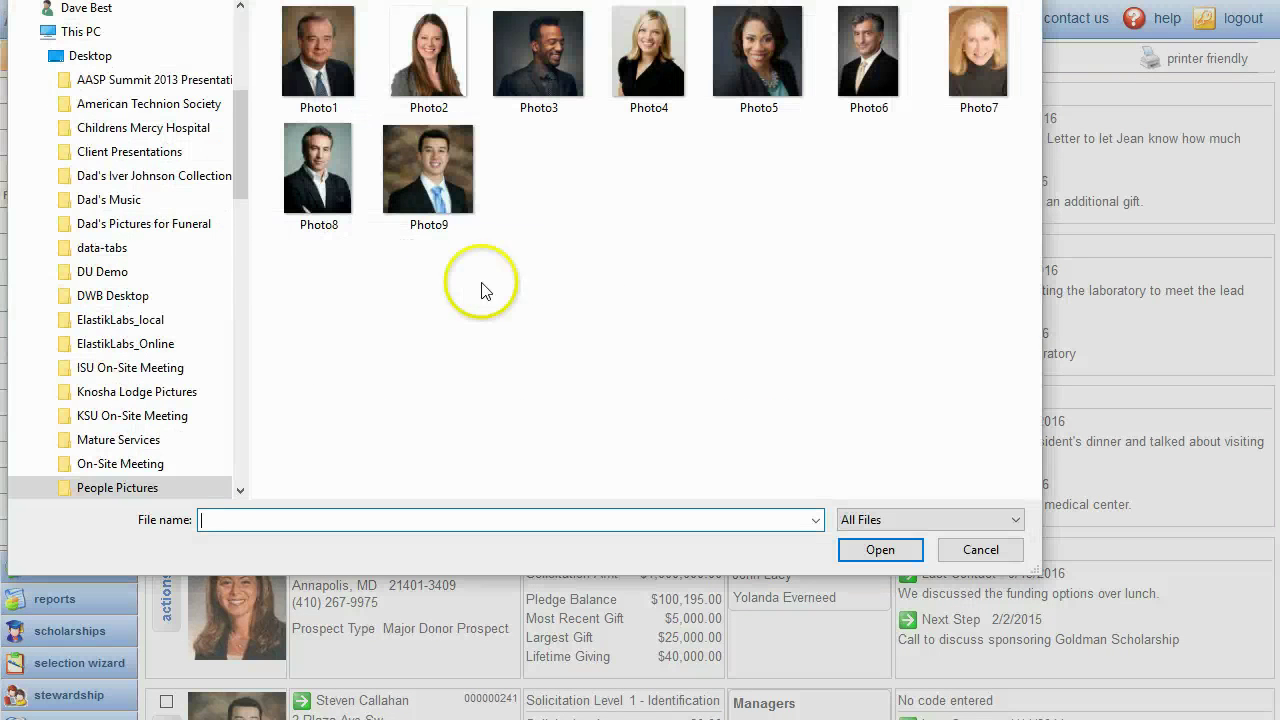
{"action": "double_click", "coordinate": [320, 165]}
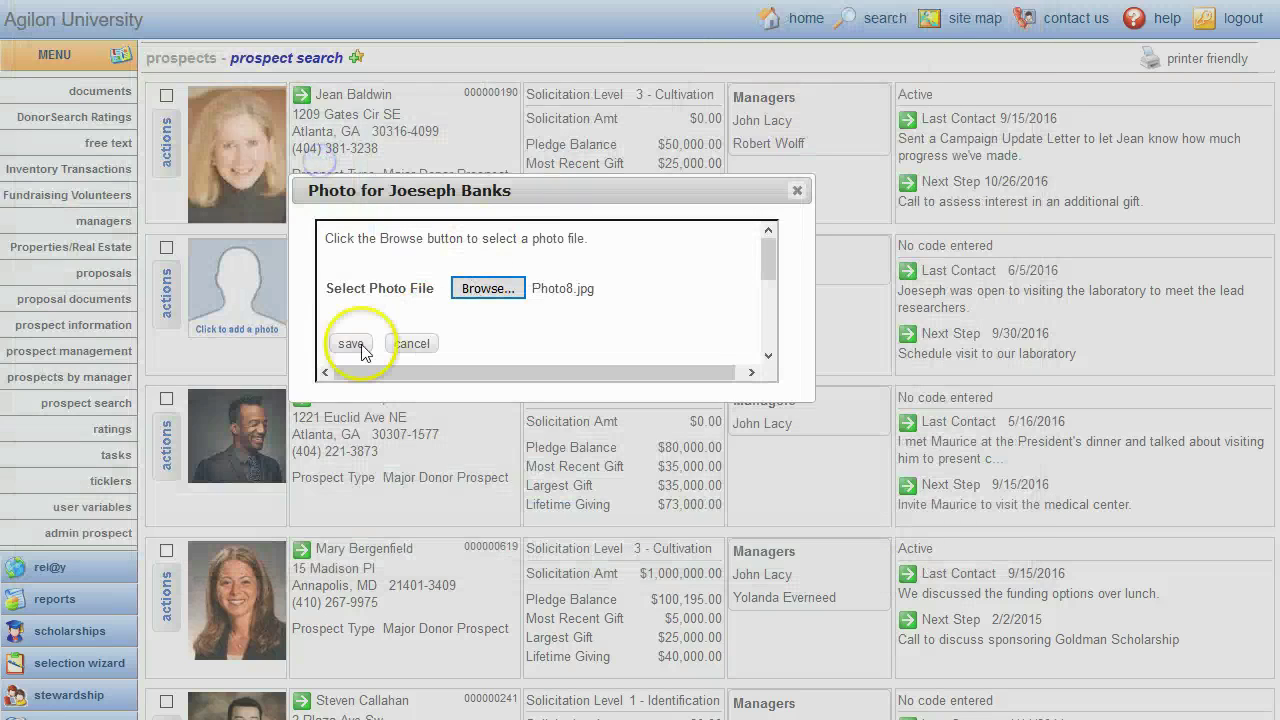
{"action": "left_click", "coordinate": [345, 346]}
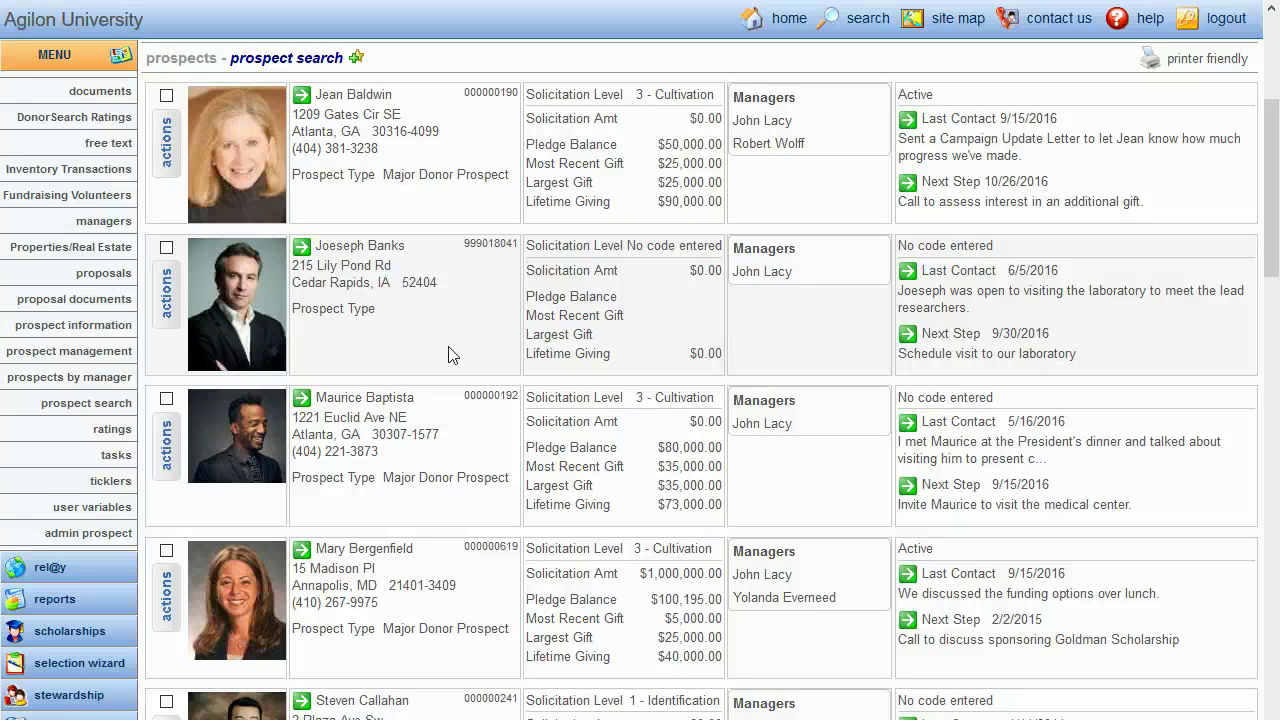
Step: Load the saved prospect list My Top Prospects
{"action": "left_click_drag", "start_coordinate": [1252, 194], "coordinate": [1272, 112]}
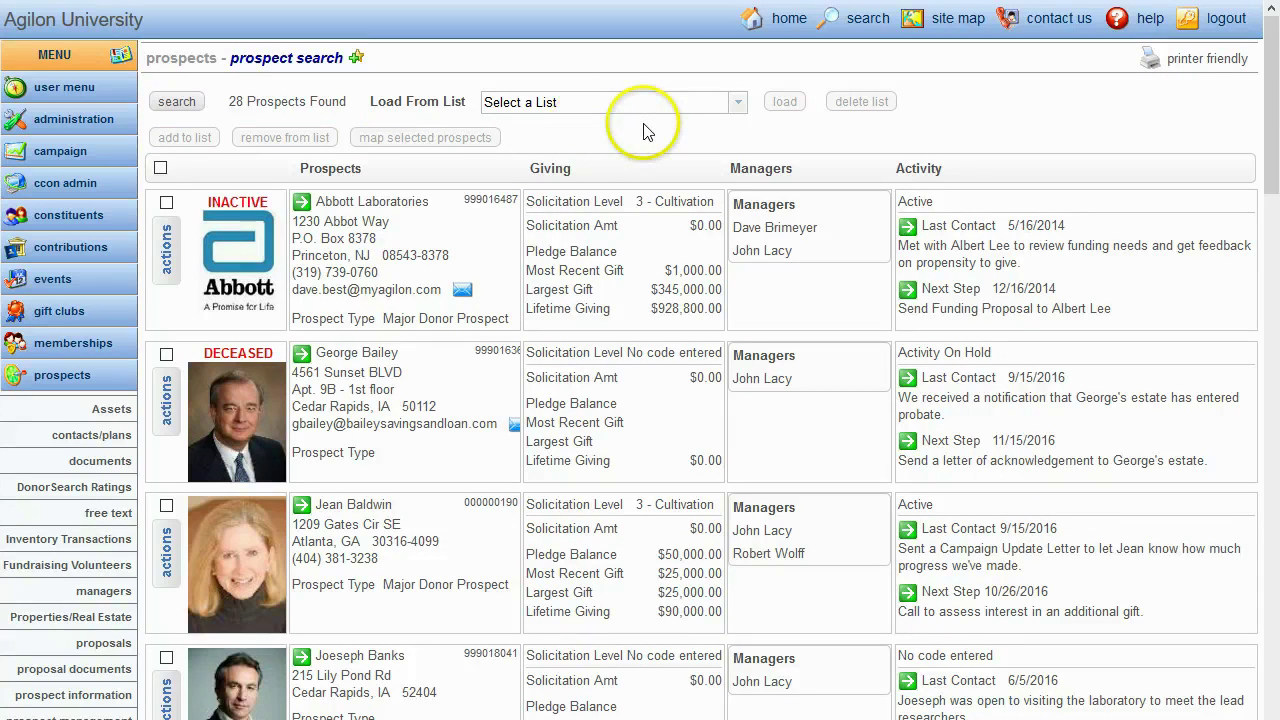
{"action": "left_click", "coordinate": [737, 104]}
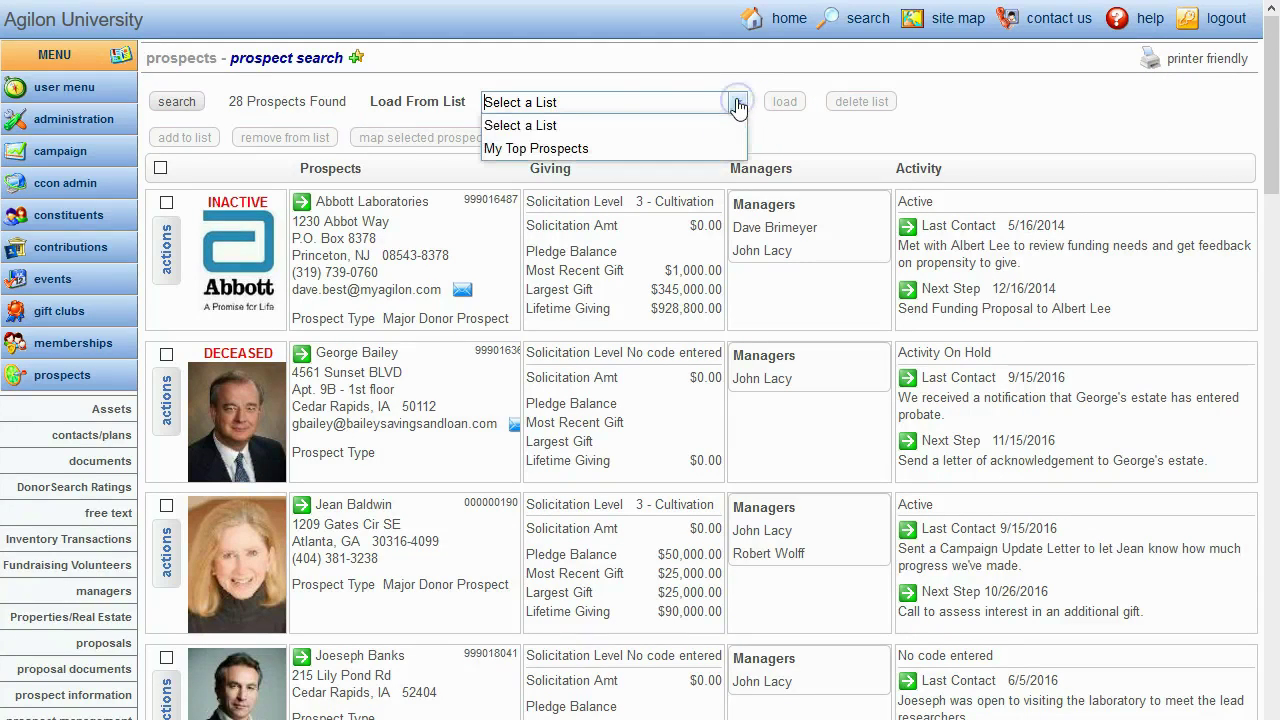
{"action": "left_click", "coordinate": [552, 152]}
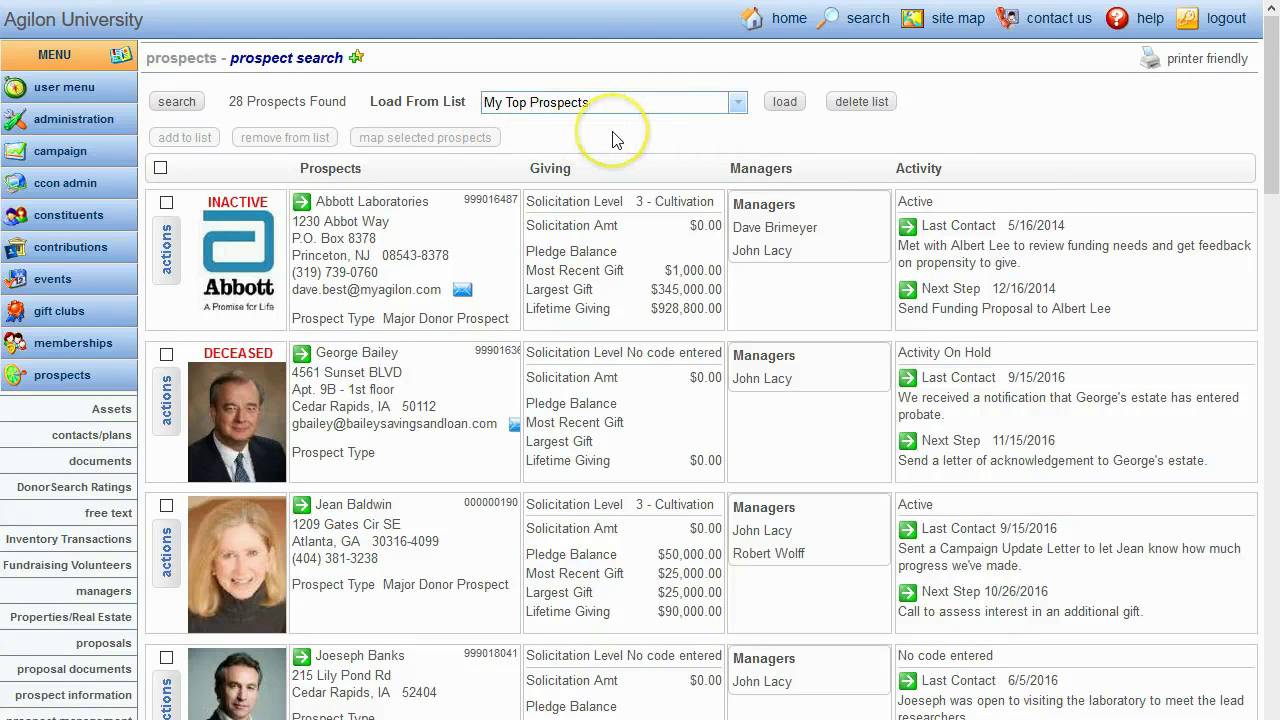
{"action": "left_click", "coordinate": [785, 102]}
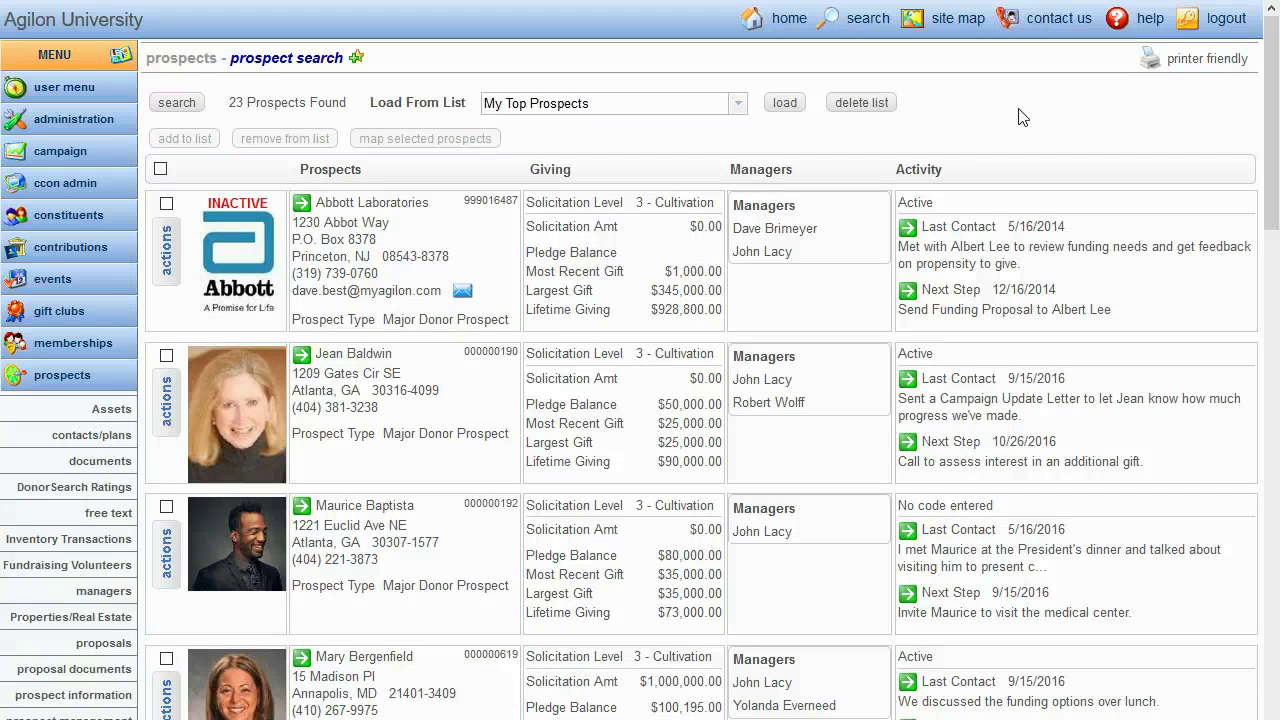
Step: Select Abbott Laboratories and the second prospect, and add both to the My Top Prospects list
{"action": "left_click", "coordinate": [166, 206]}
{"action": "left_click", "coordinate": [166, 354]}
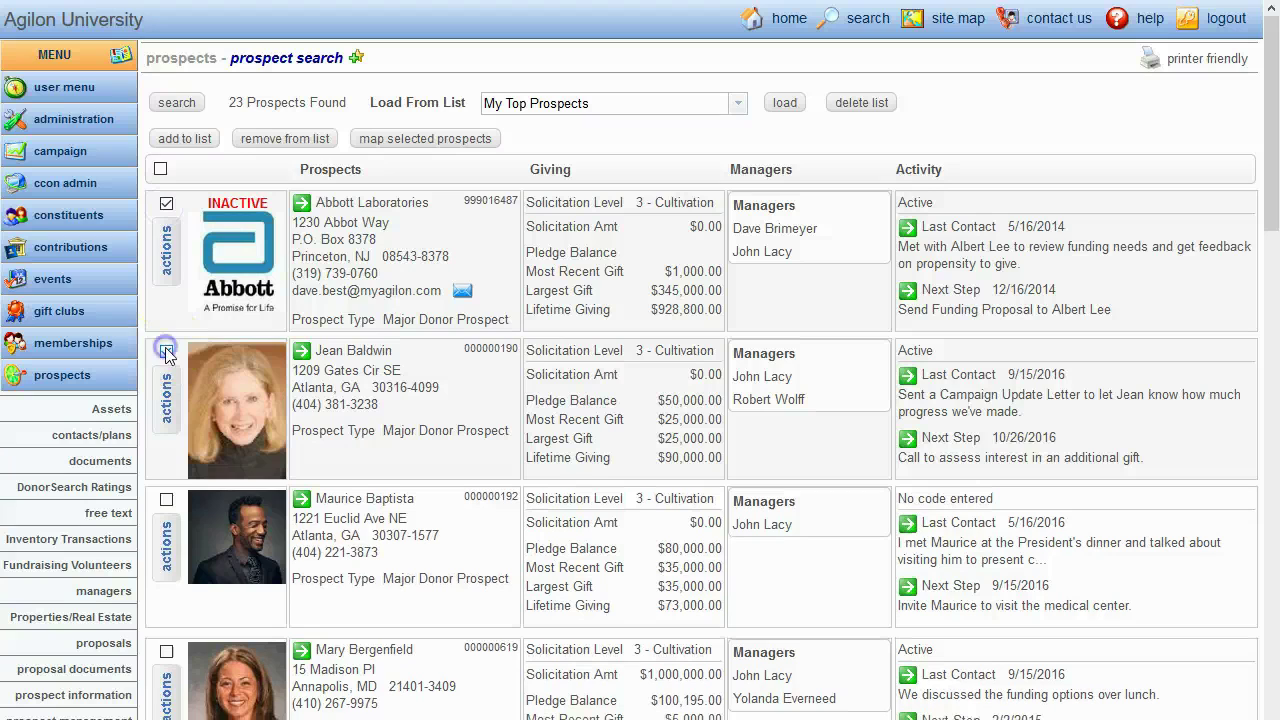
{"action": "left_click", "coordinate": [194, 140]}
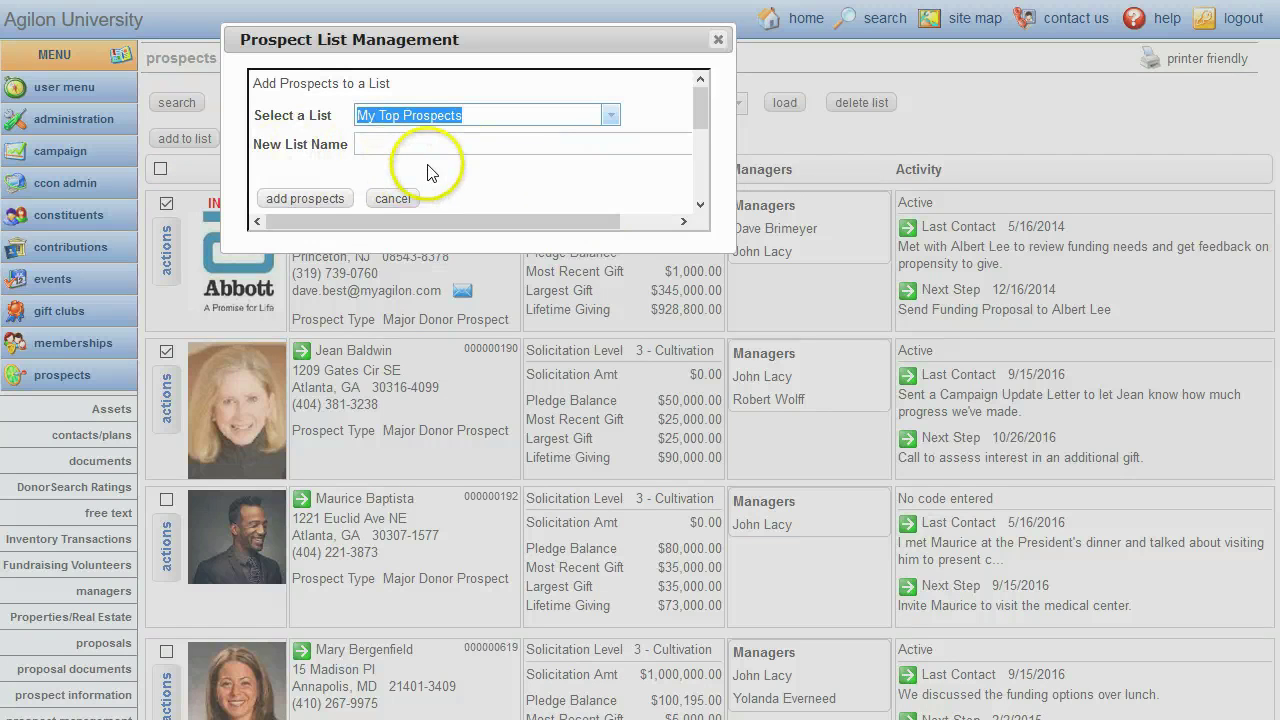
{"action": "left_click", "coordinate": [300, 198]}
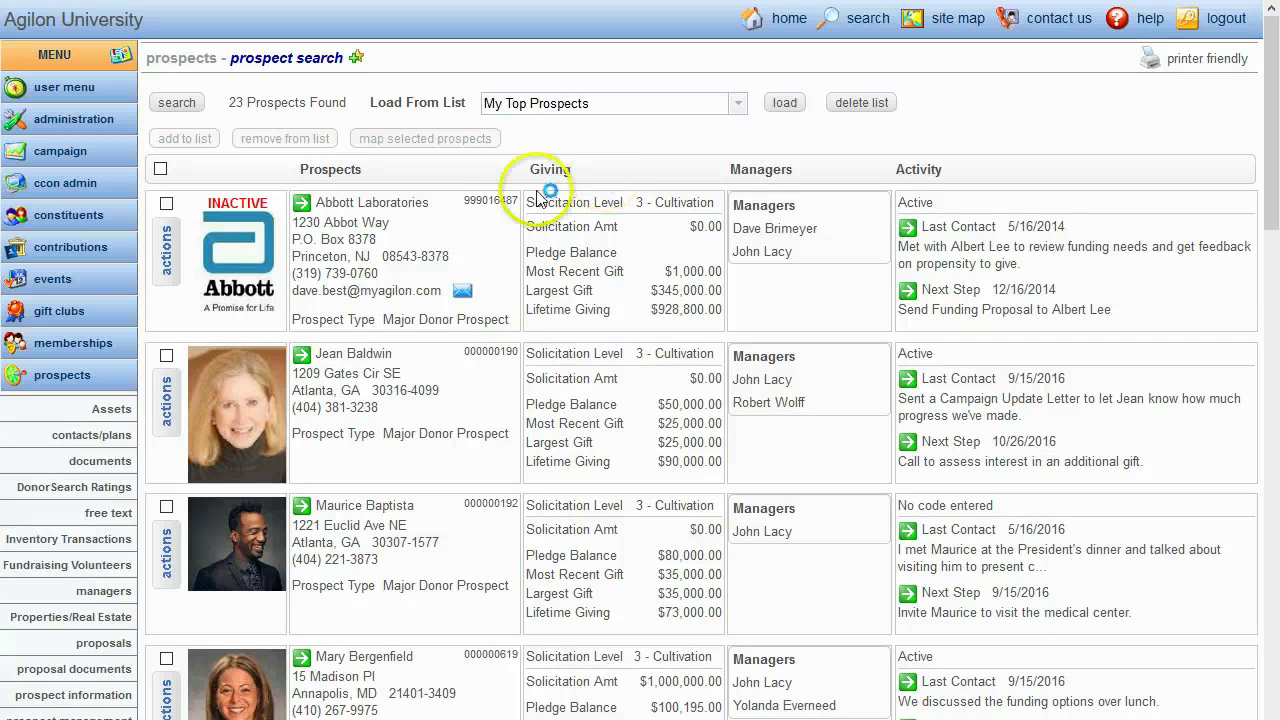
Step: Remove Abbott Laboratories from the My Top Prospects list and close the list management dialog
{"action": "left_click", "coordinate": [168, 205]}
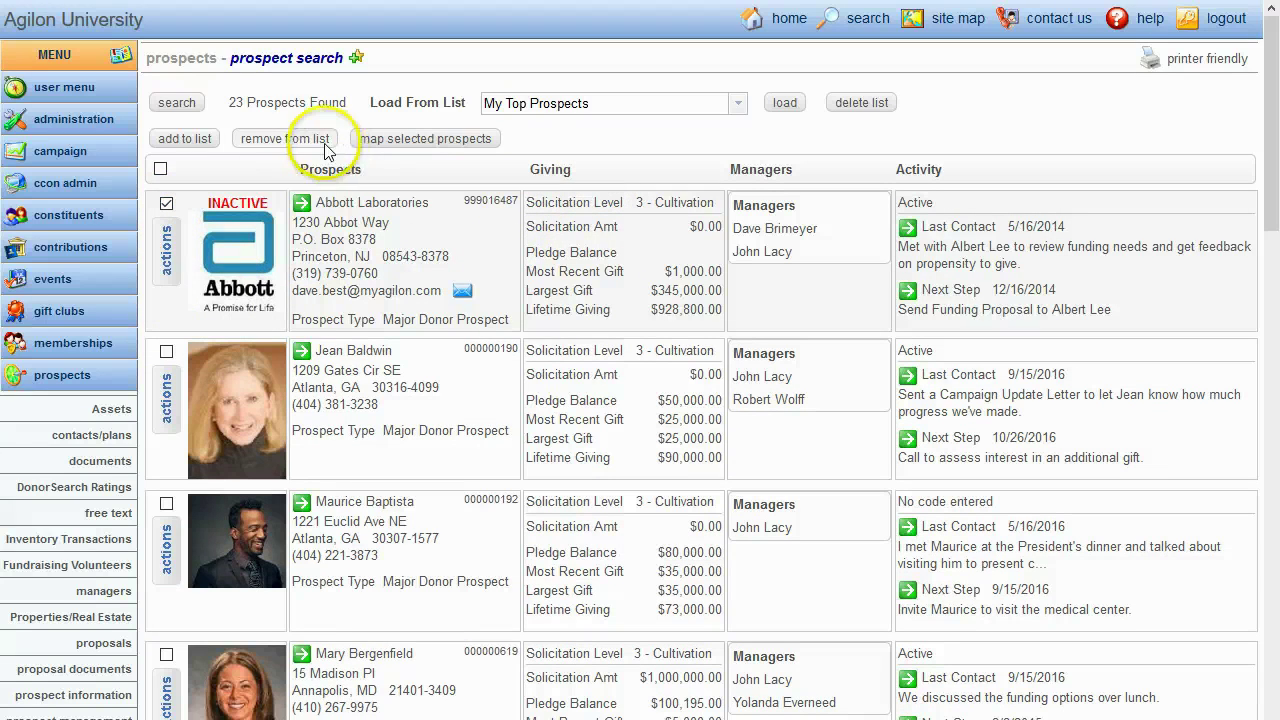
{"action": "left_click", "coordinate": [268, 142]}
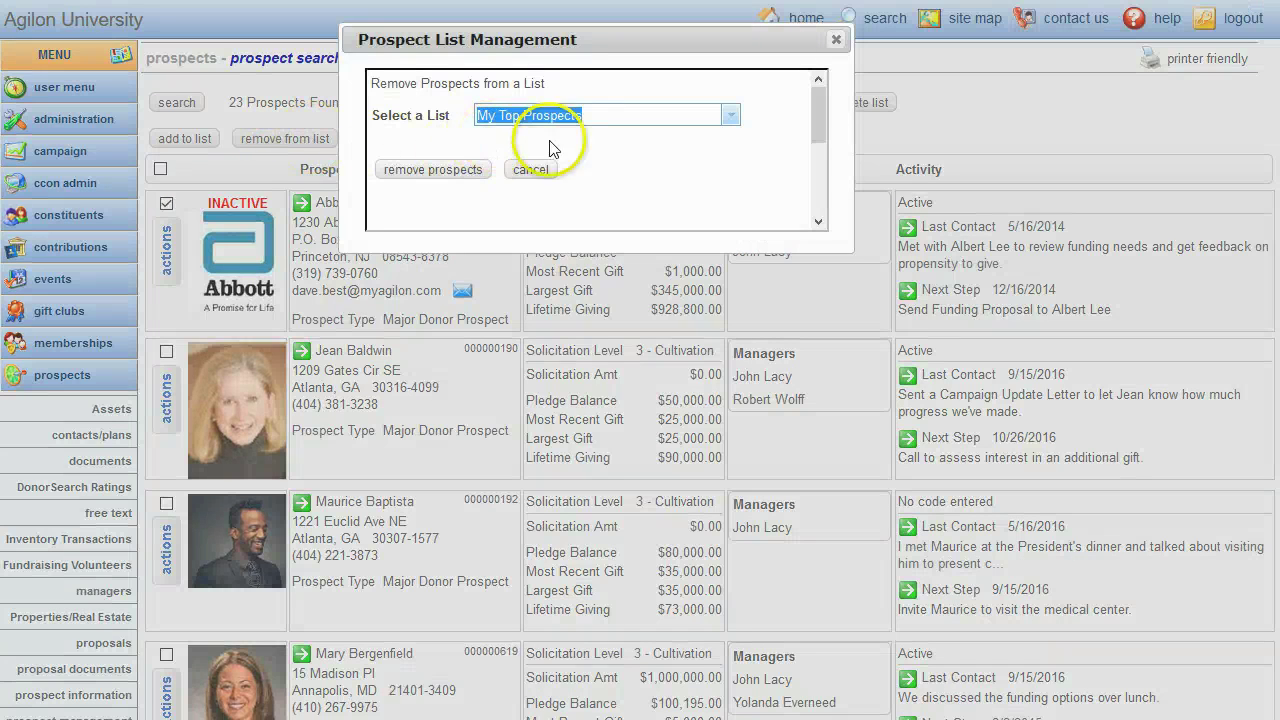
{"action": "left_click", "coordinate": [427, 172]}
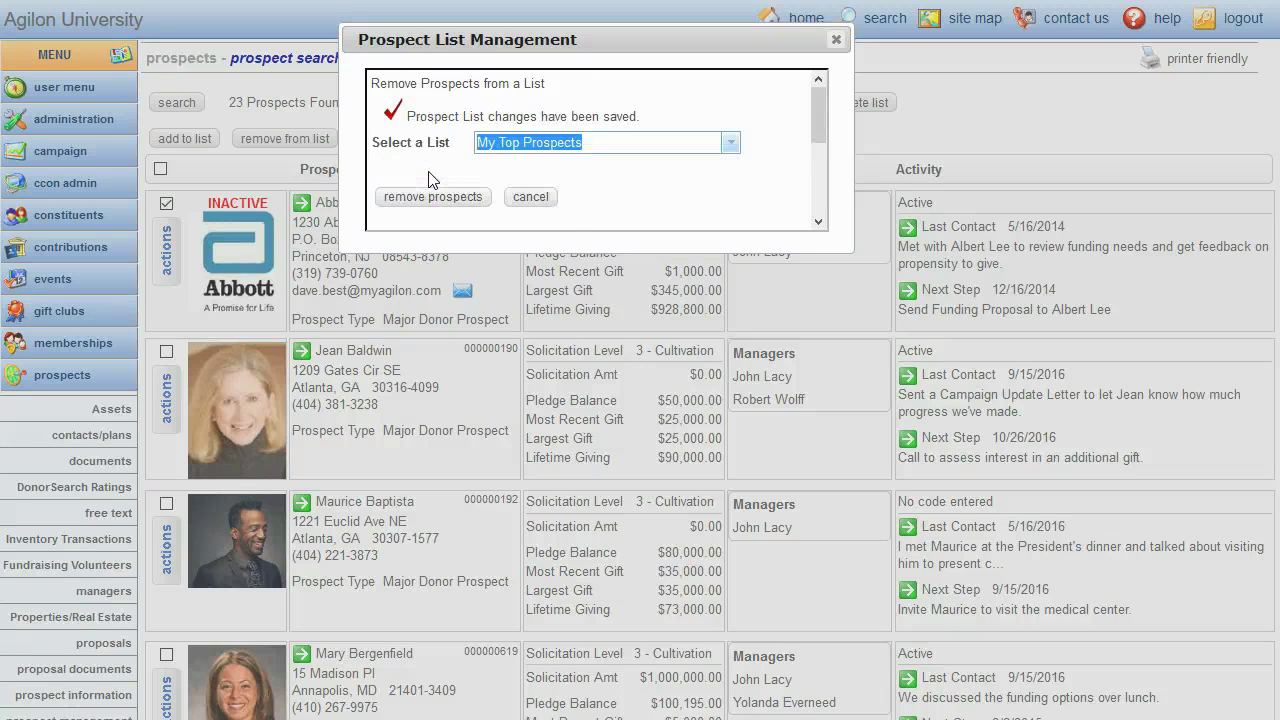
{"action": "left_click", "coordinate": [530, 197]}
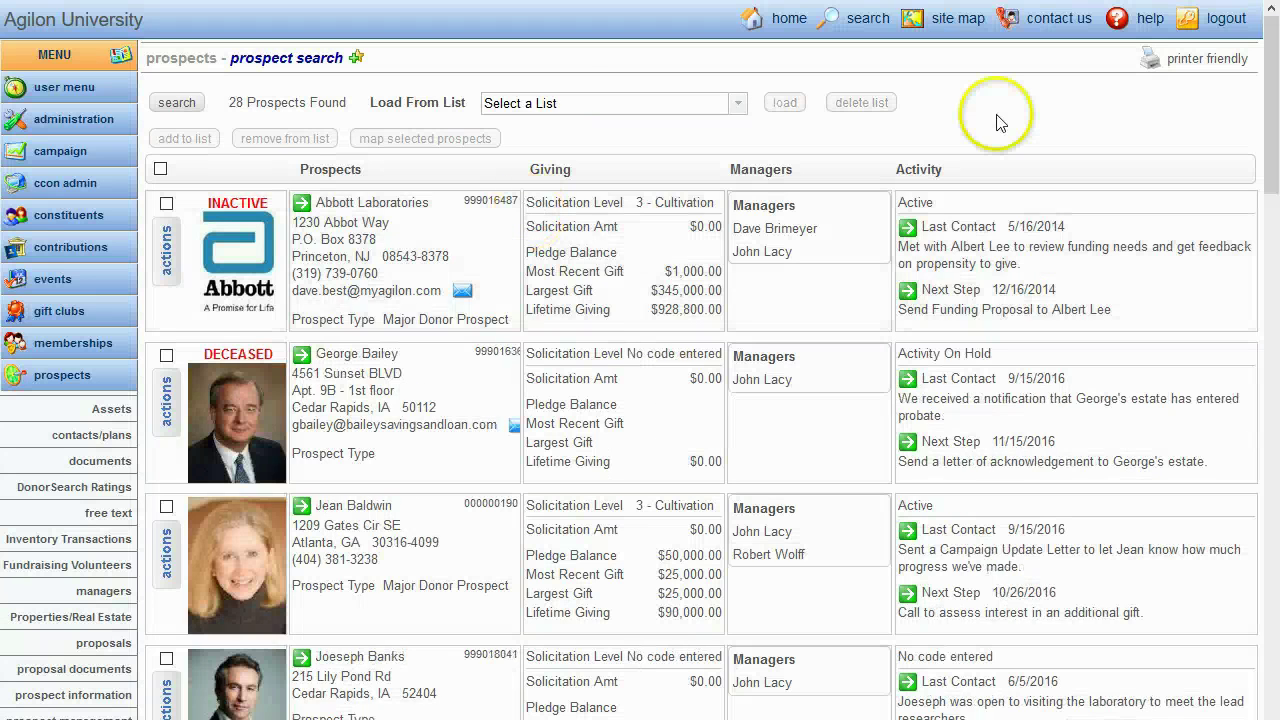
Step: Search for the manager's prospects within 30 miles of Atlanta, Georgia - GA
{"action": "left_click", "coordinate": [176, 102]}
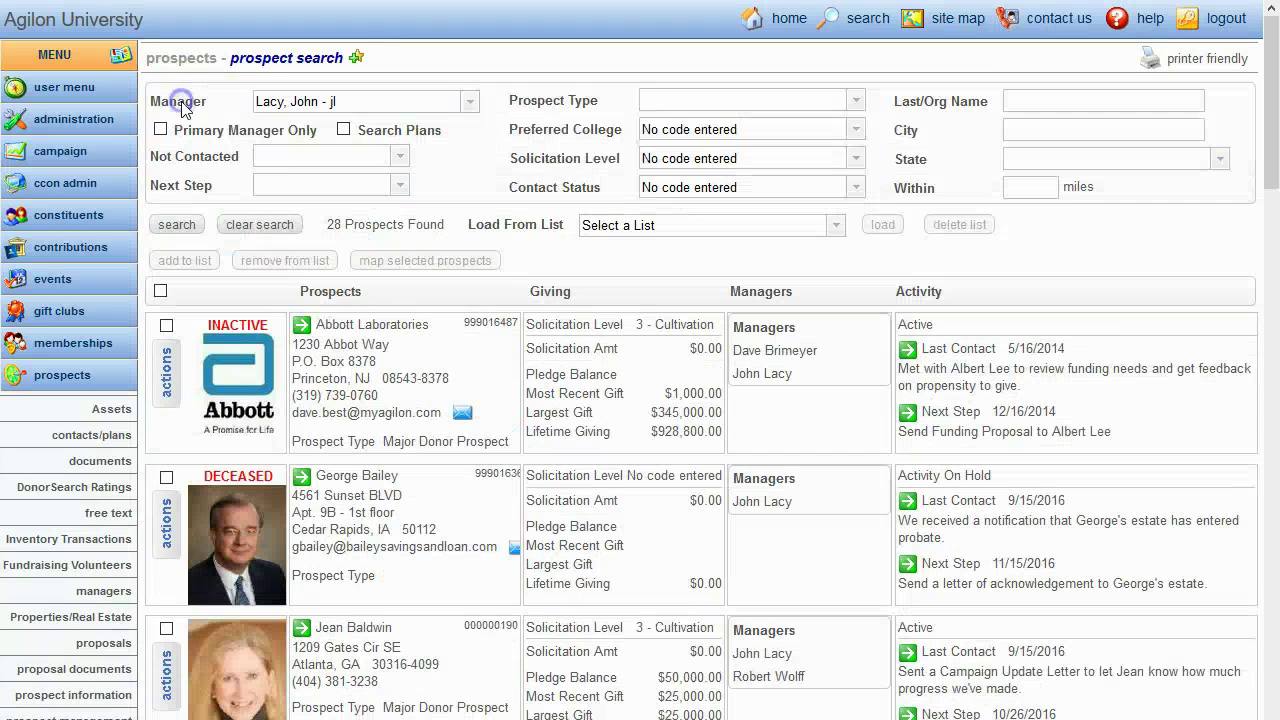
{"action": "left_click", "coordinate": [1040, 130]}
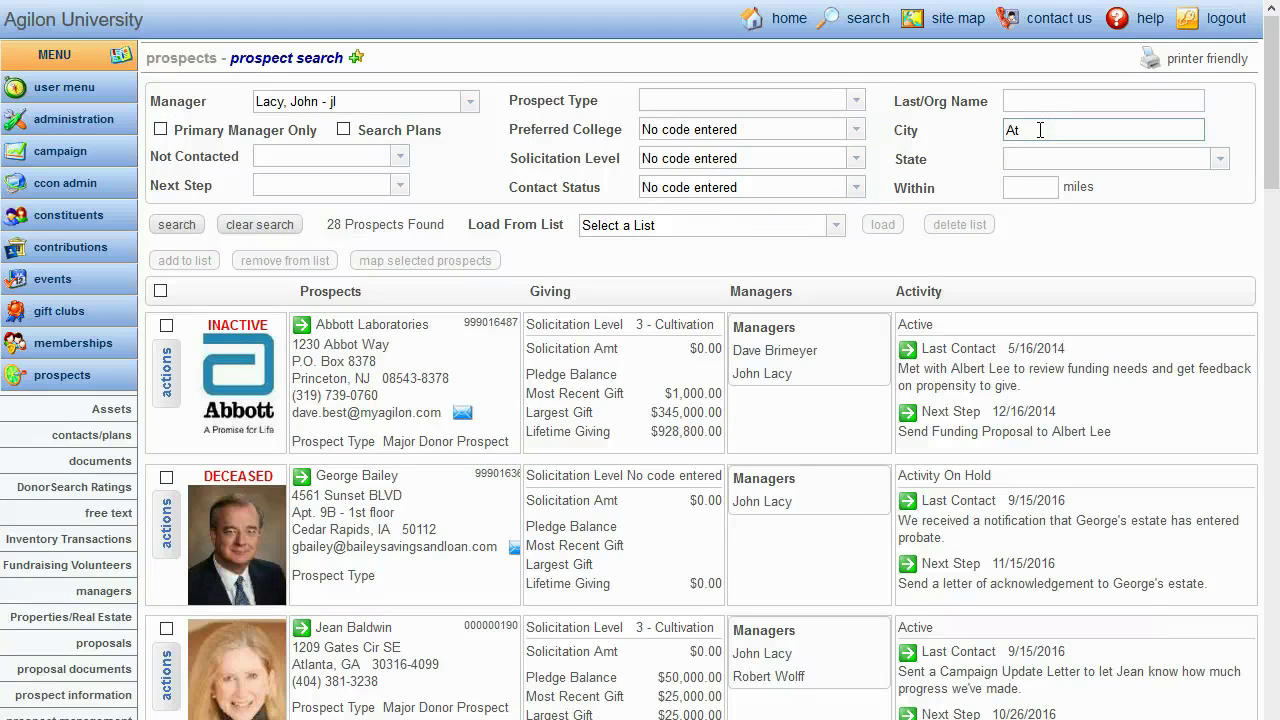
{"action": "key", "text": "Tab"}
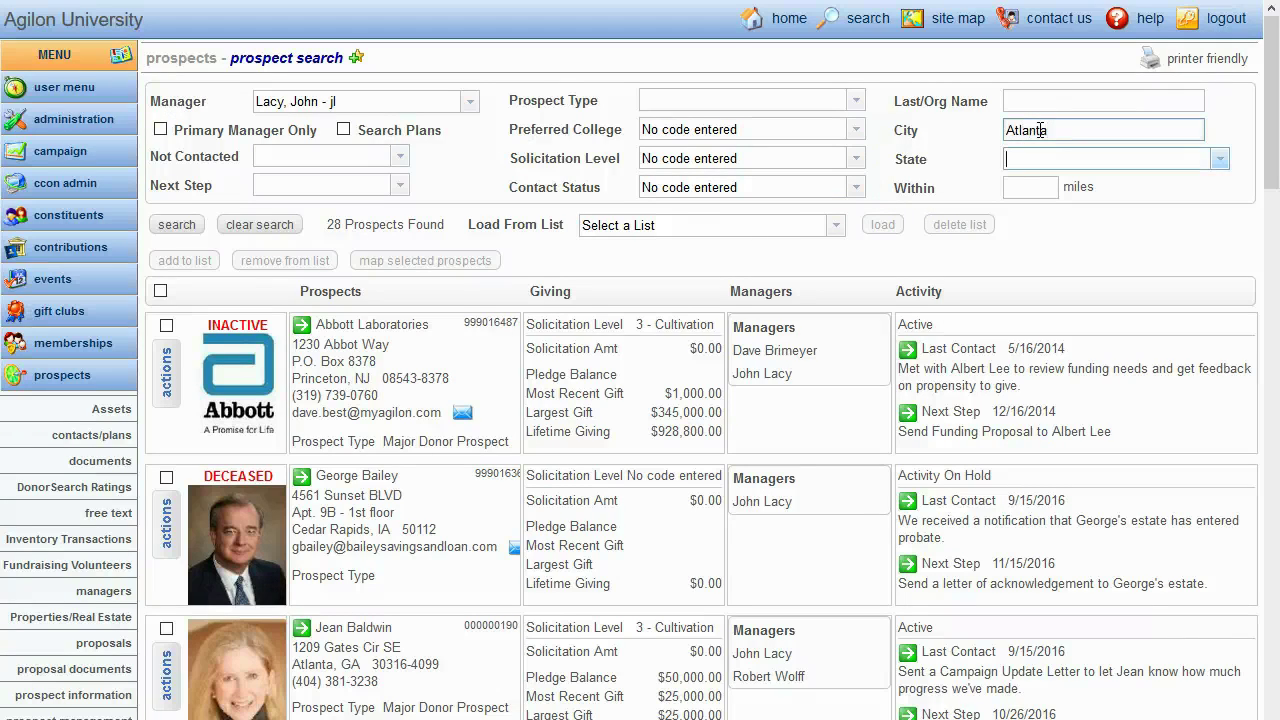
{"action": "type", "text": "ga"}
{"action": "key", "text": "Tab"}
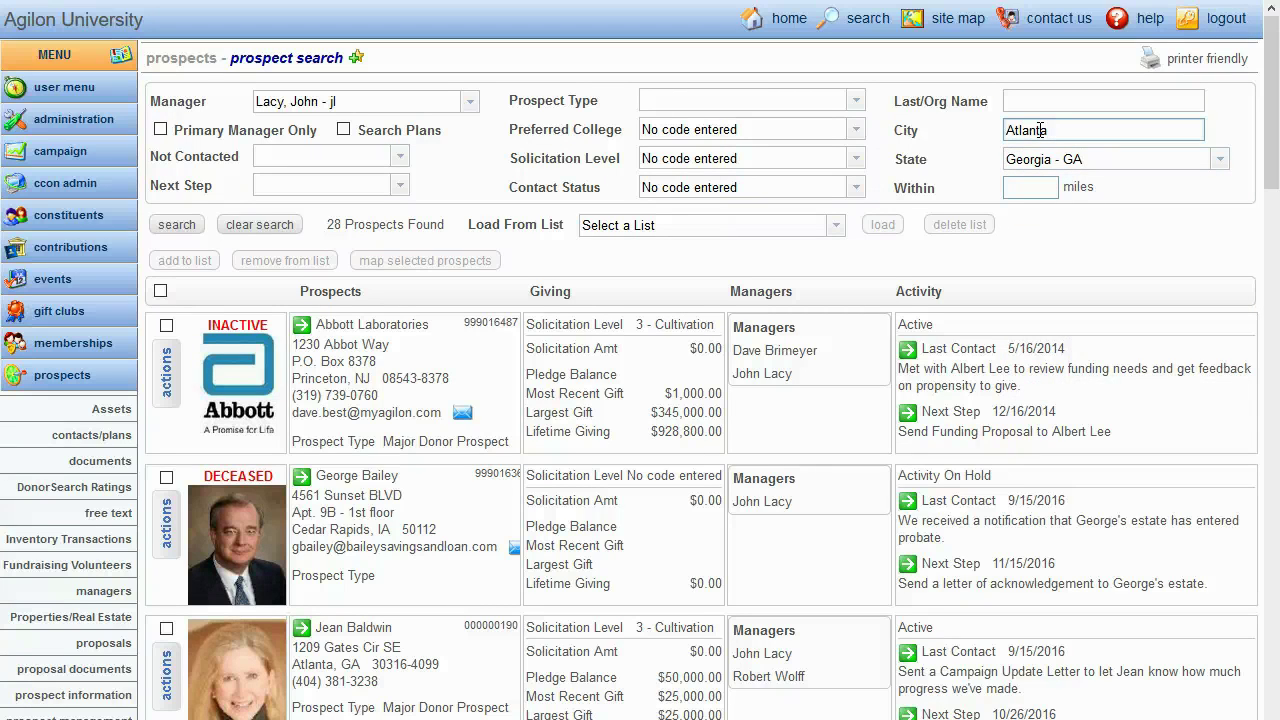
{"action": "left_click", "coordinate": [1021, 128]}
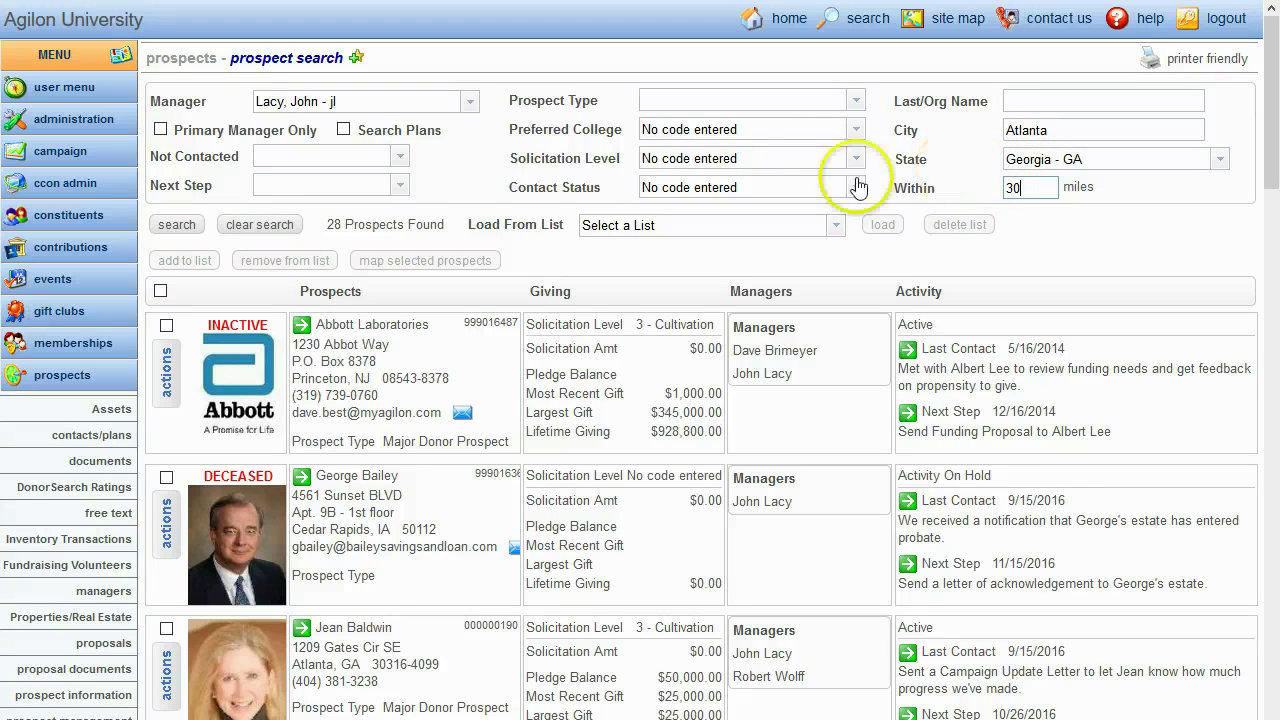
{"action": "left_click", "coordinate": [186, 229]}
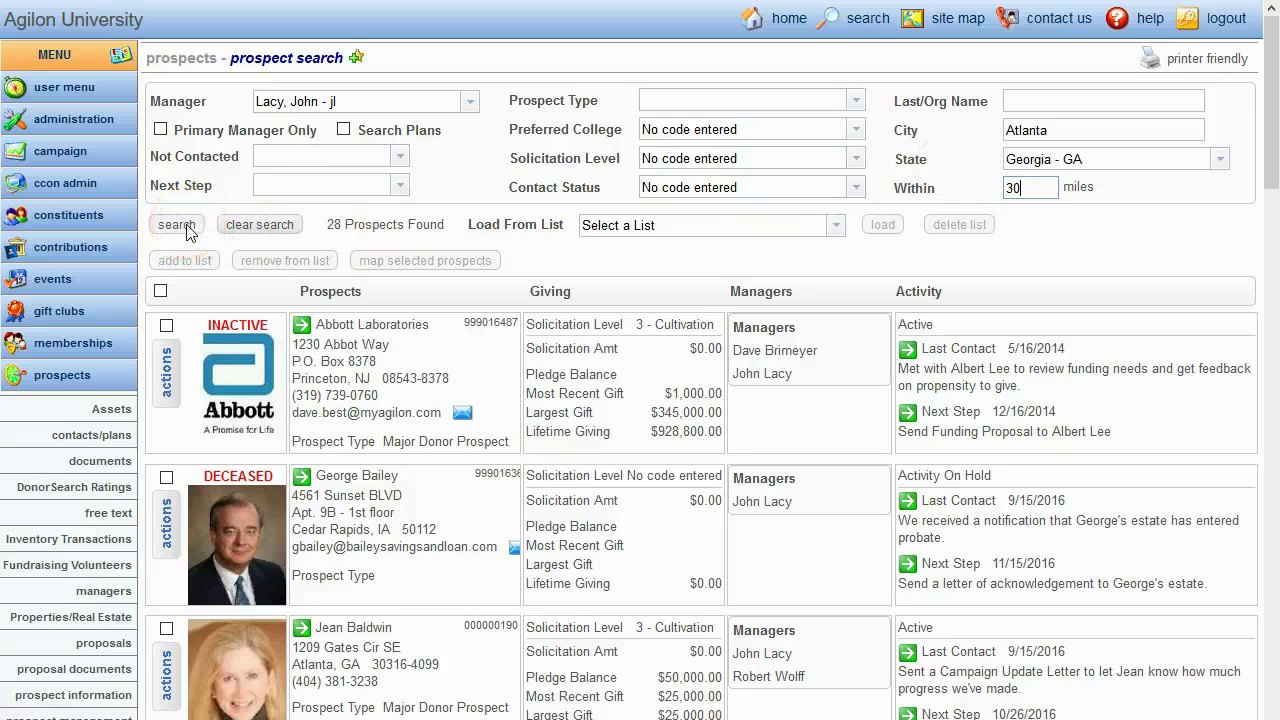
{"action": "left_click", "coordinate": [186, 229]}
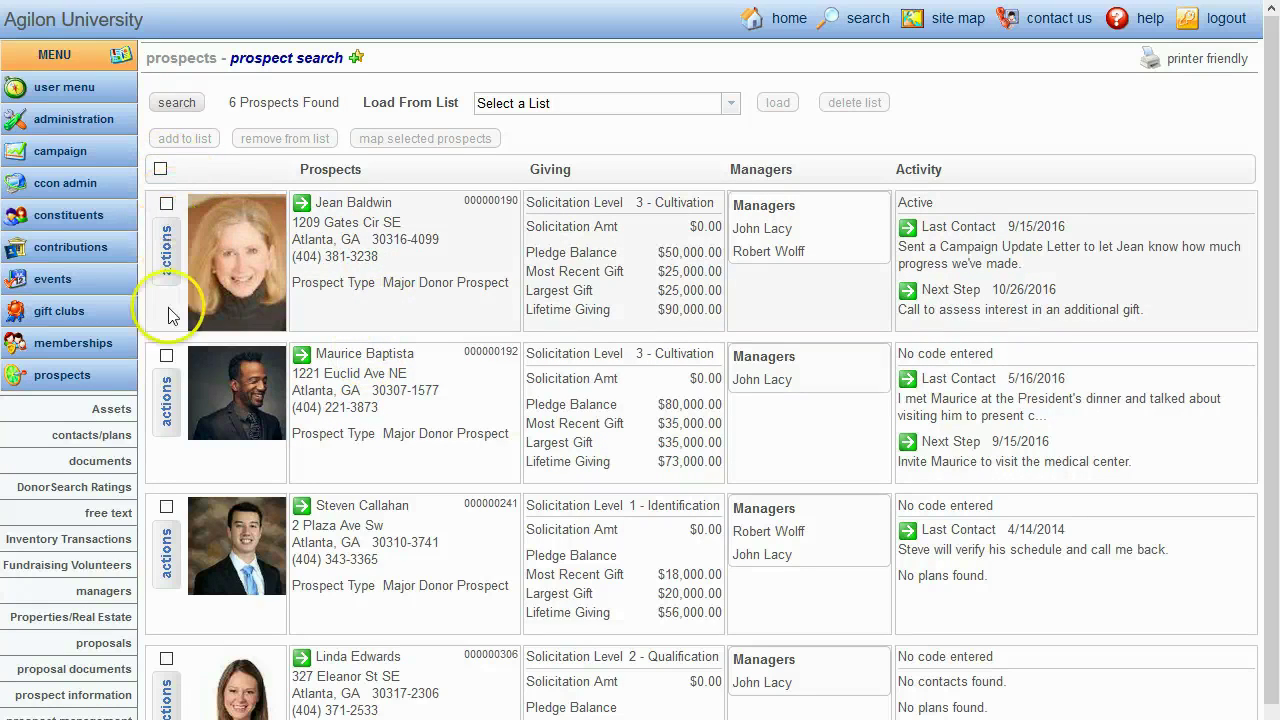
Step: Add all the found prospects to a new list named Atlanta Trip and check for it among the saved lists
{"action": "left_click", "coordinate": [161, 169]}
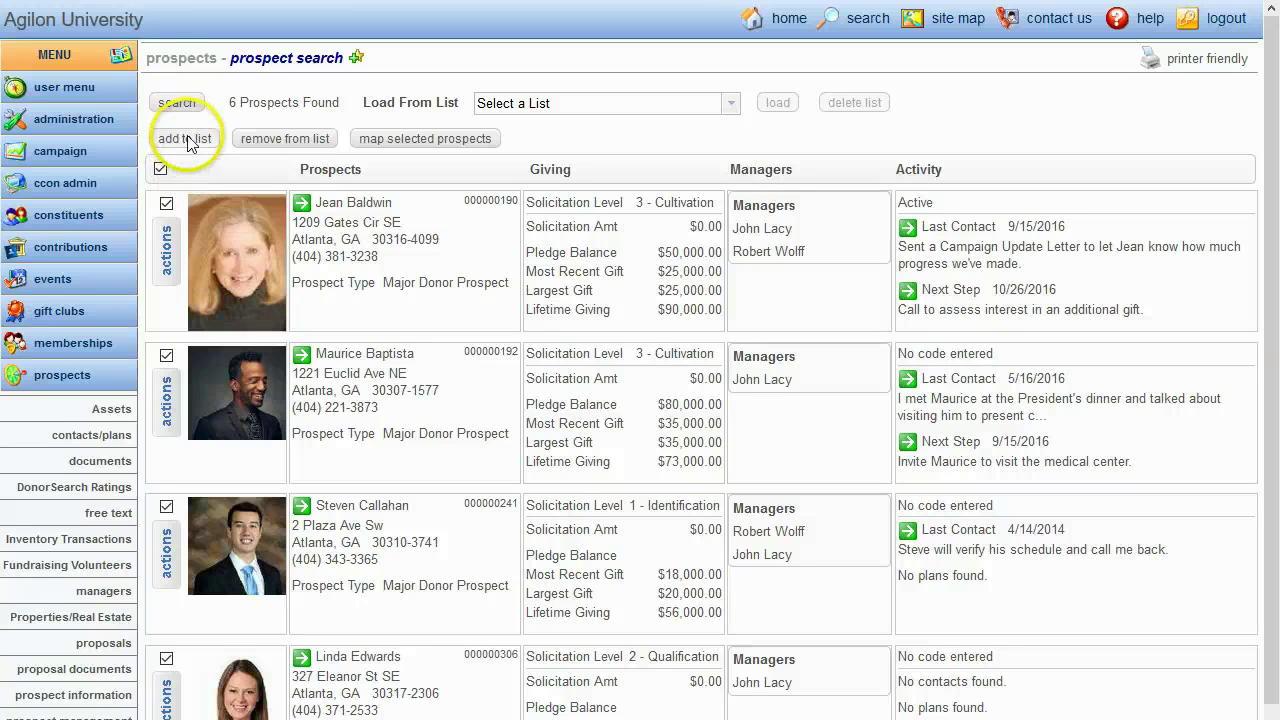
{"action": "left_click", "coordinate": [186, 139]}
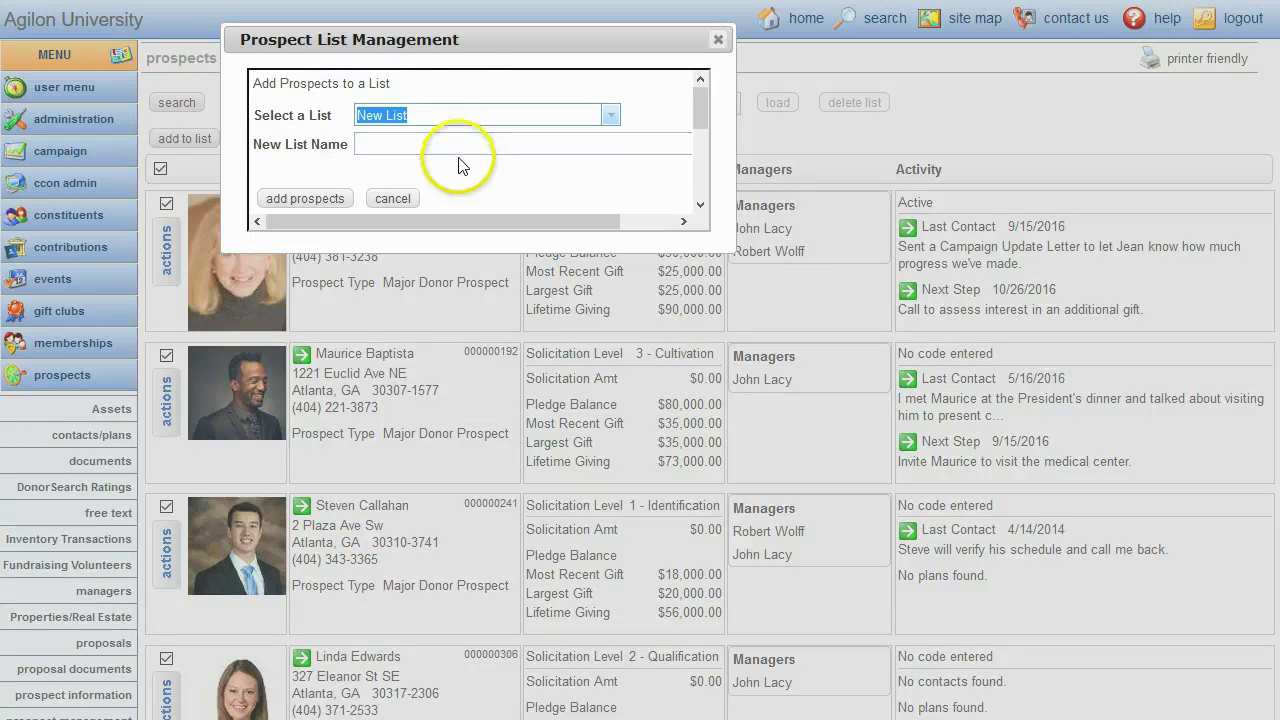
{"action": "left_click", "coordinate": [443, 143]}
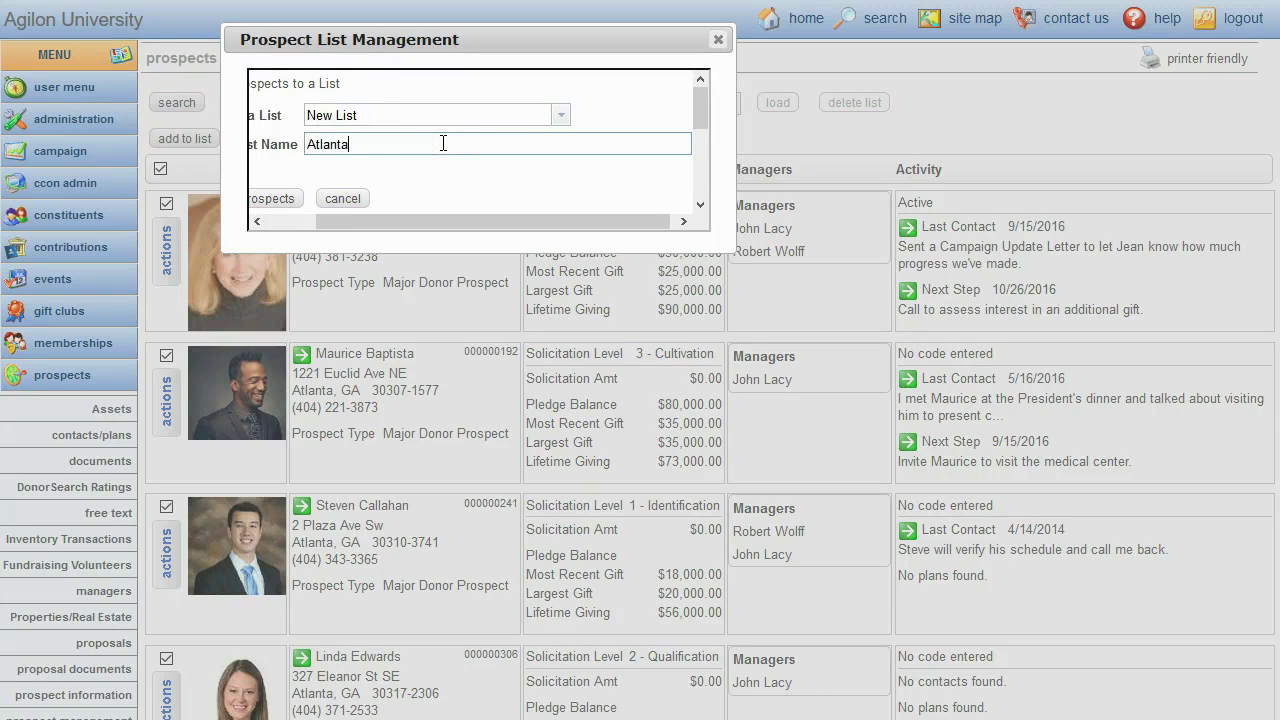
{"action": "type", "text": "Atlanta Trip"}
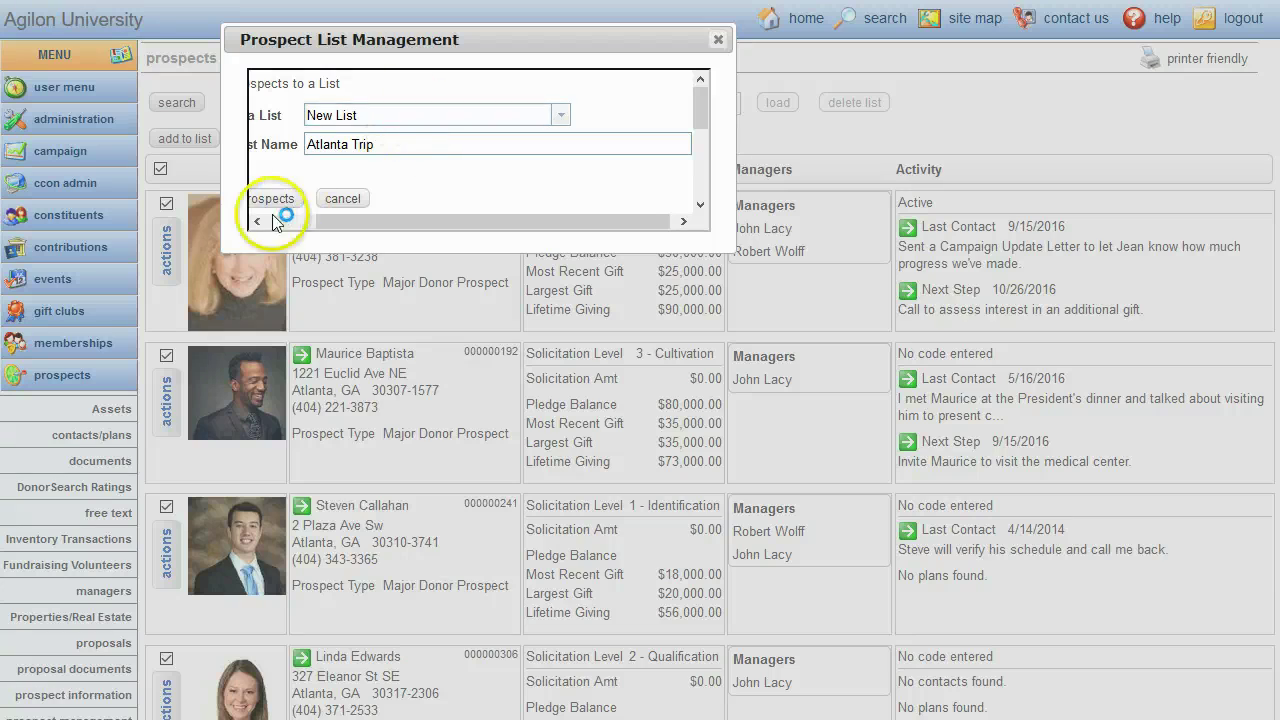
{"action": "left_click", "coordinate": [268, 199]}
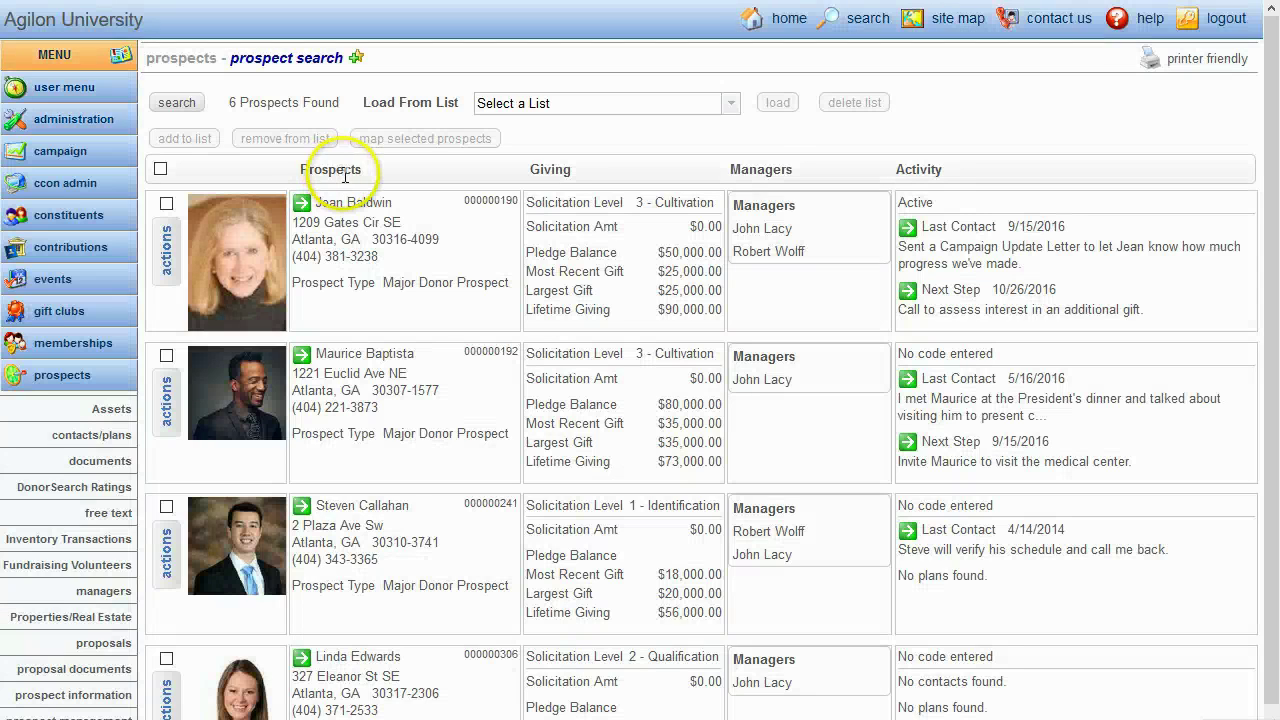
{"action": "left_click", "coordinate": [730, 104]}
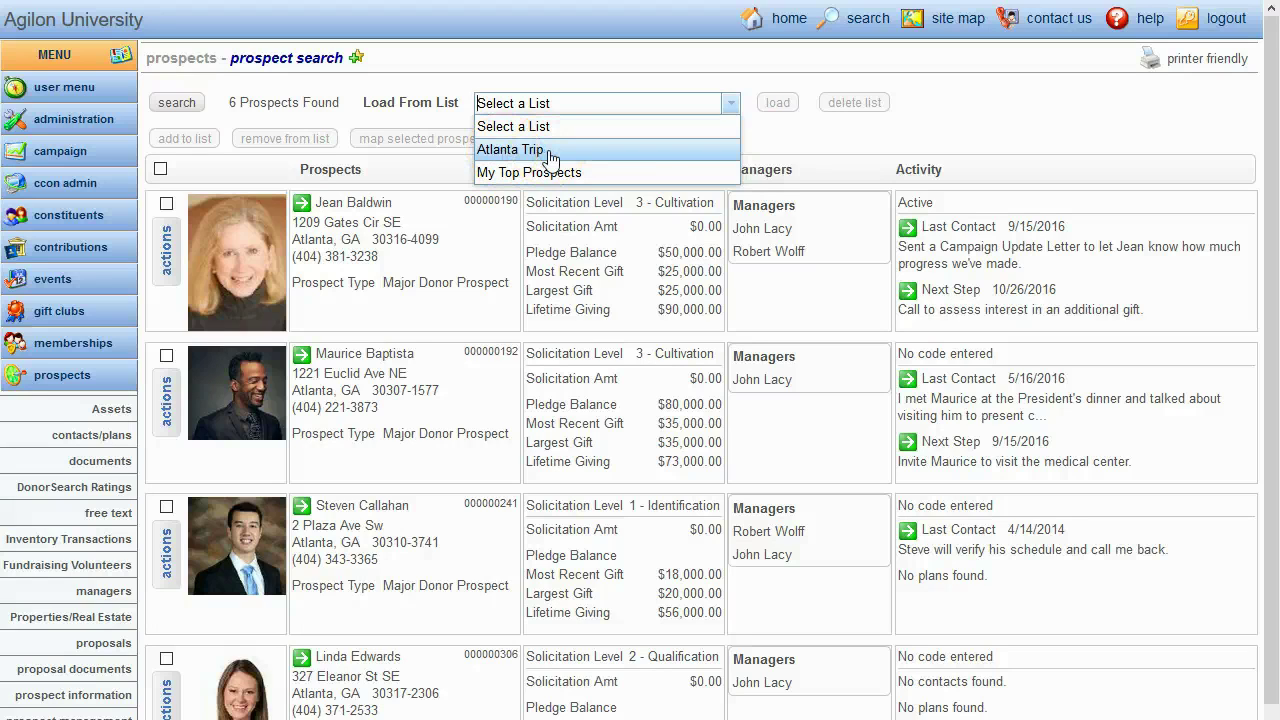
{"action": "left_click", "coordinate": [829, 142]}
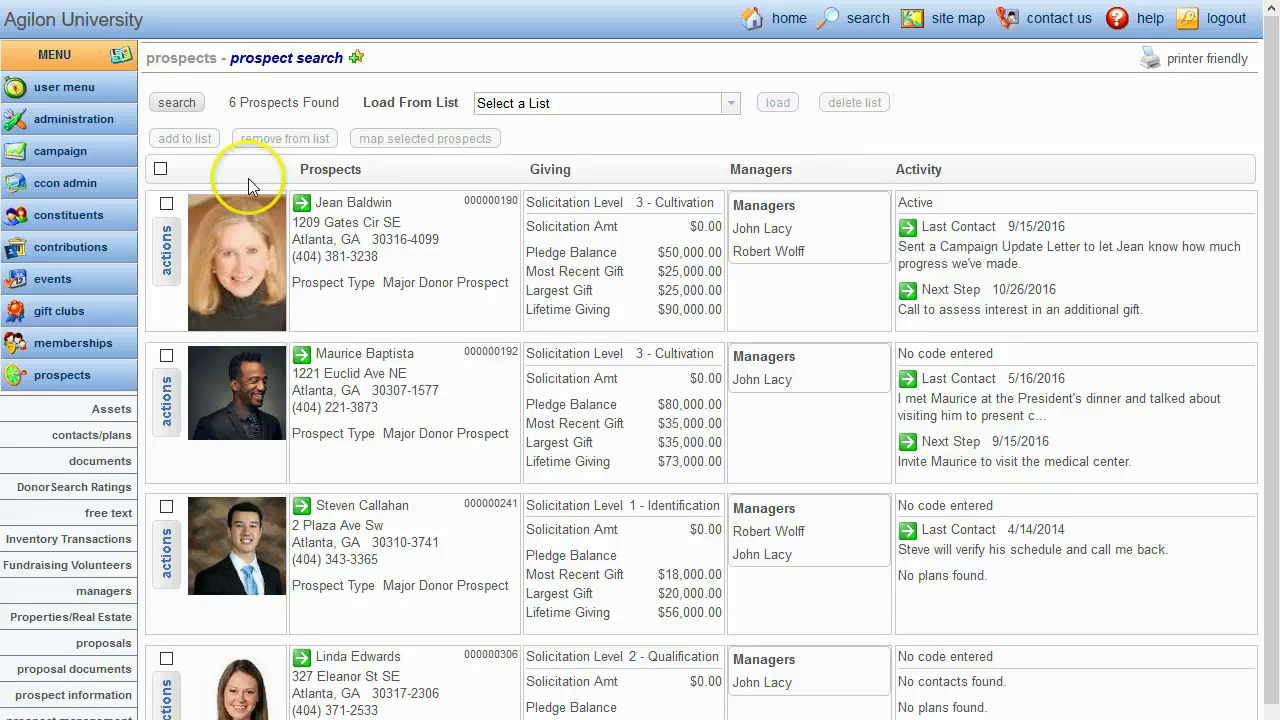
Step: Select all the found prospects and plot them on a map at a close-up view of Atlanta
{"action": "left_click", "coordinate": [160, 169]}
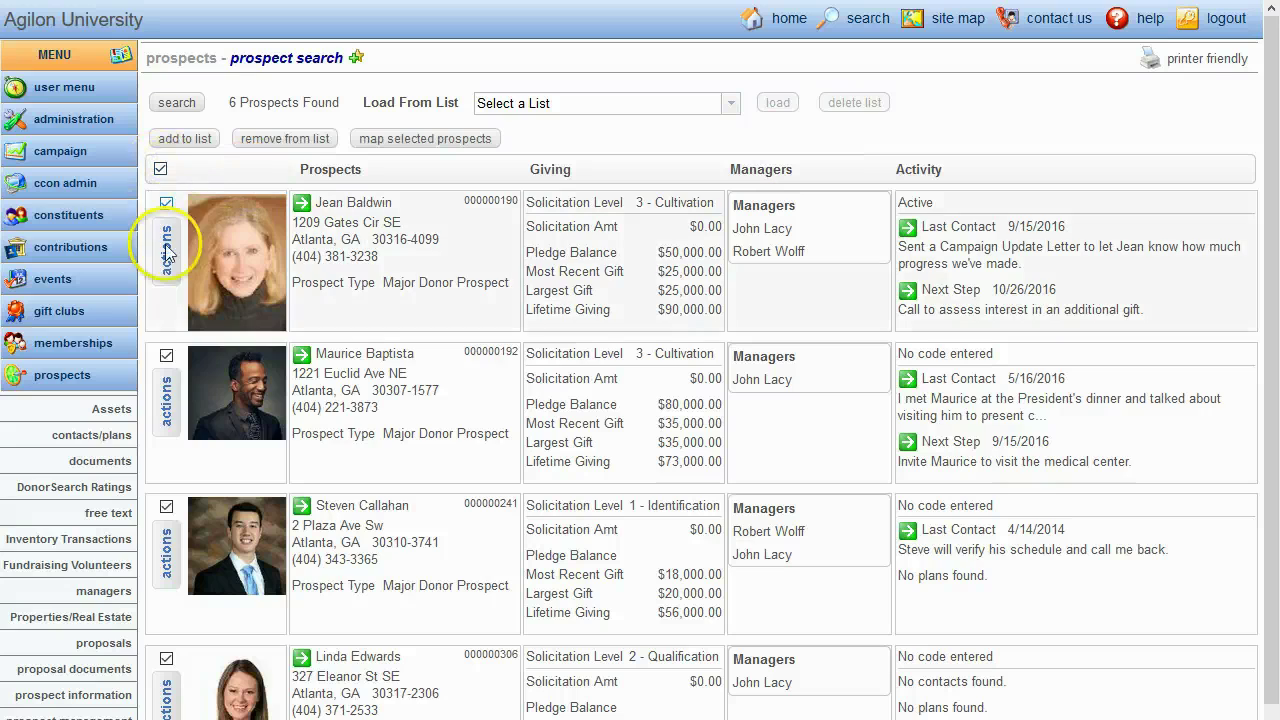
{"action": "left_click", "coordinate": [420, 140]}
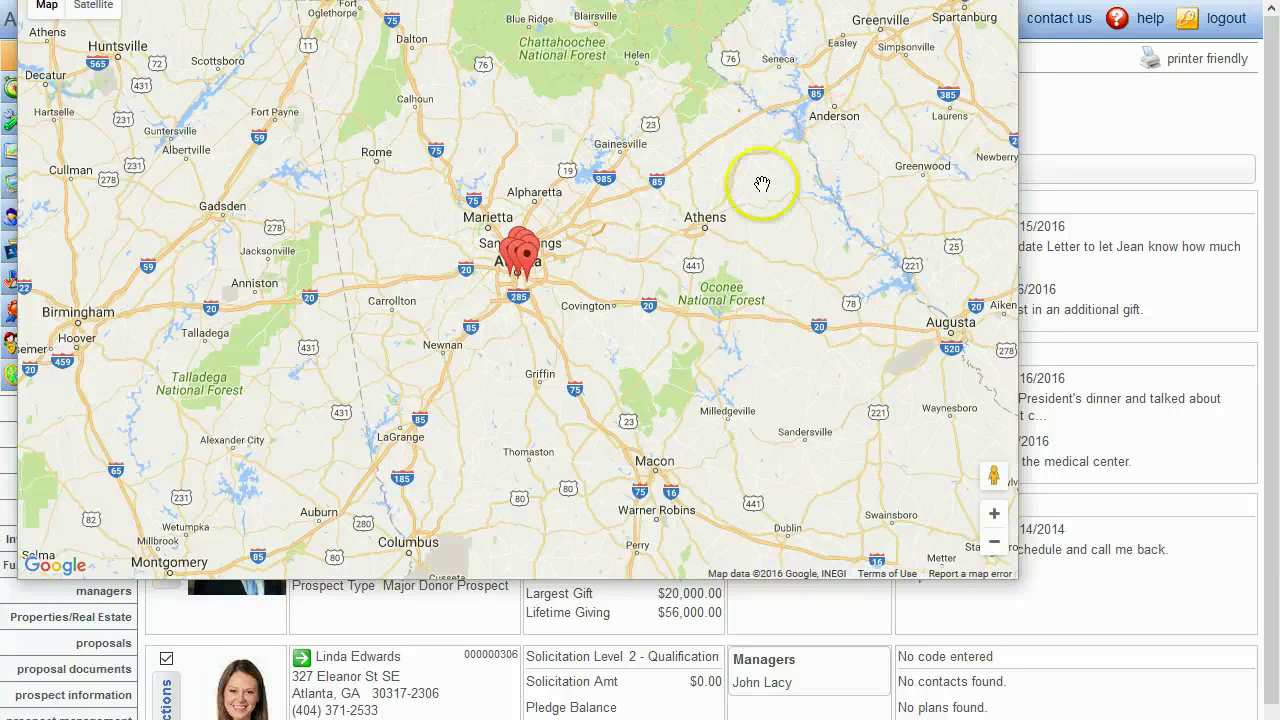
{"action": "left_click", "coordinate": [994, 514]}
{"action": "left_click", "coordinate": [994, 514]}
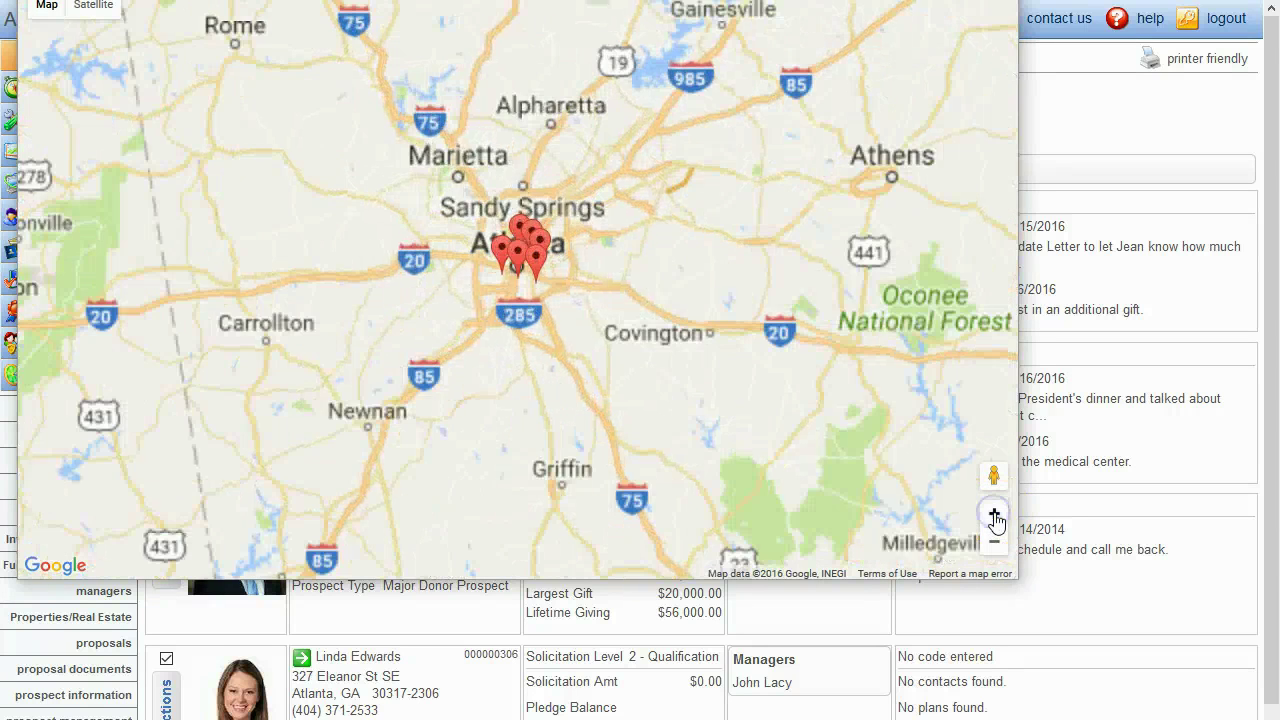
{"action": "left_click", "coordinate": [994, 514]}
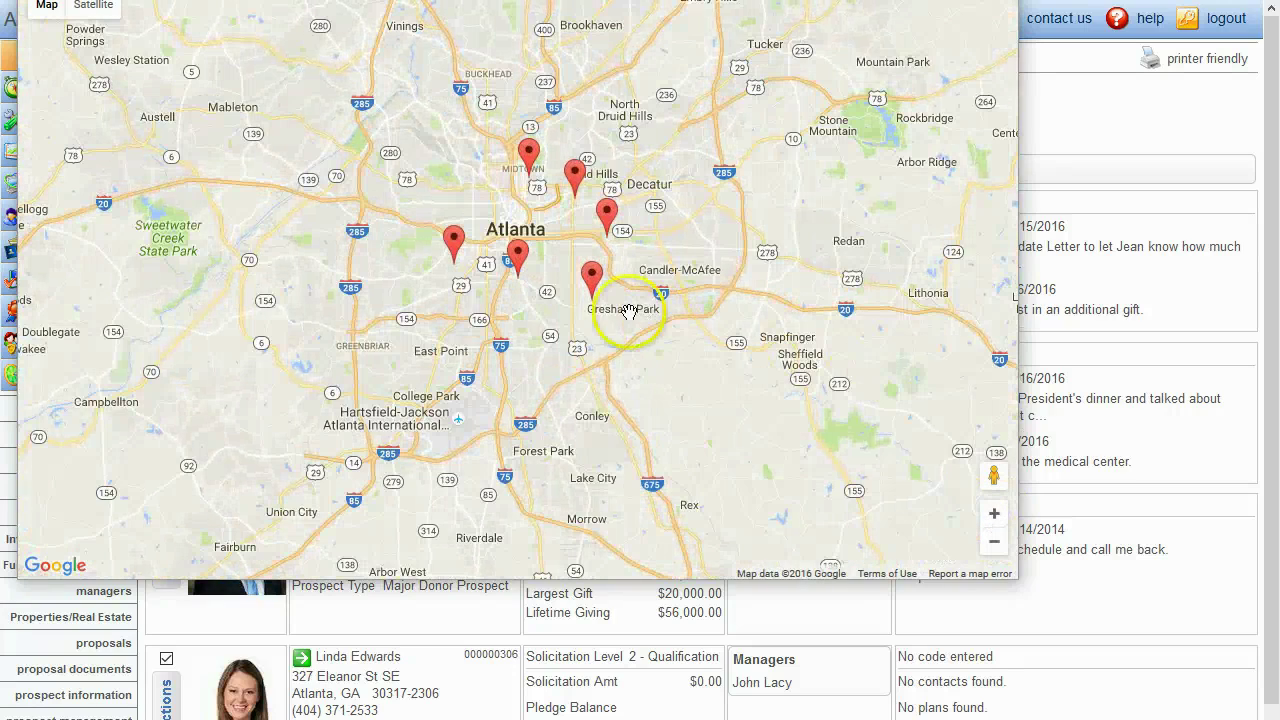
Step: Show the prospect details for the map markers near Gresham Park and Midtown, and close the map
{"action": "left_click", "coordinate": [592, 280]}
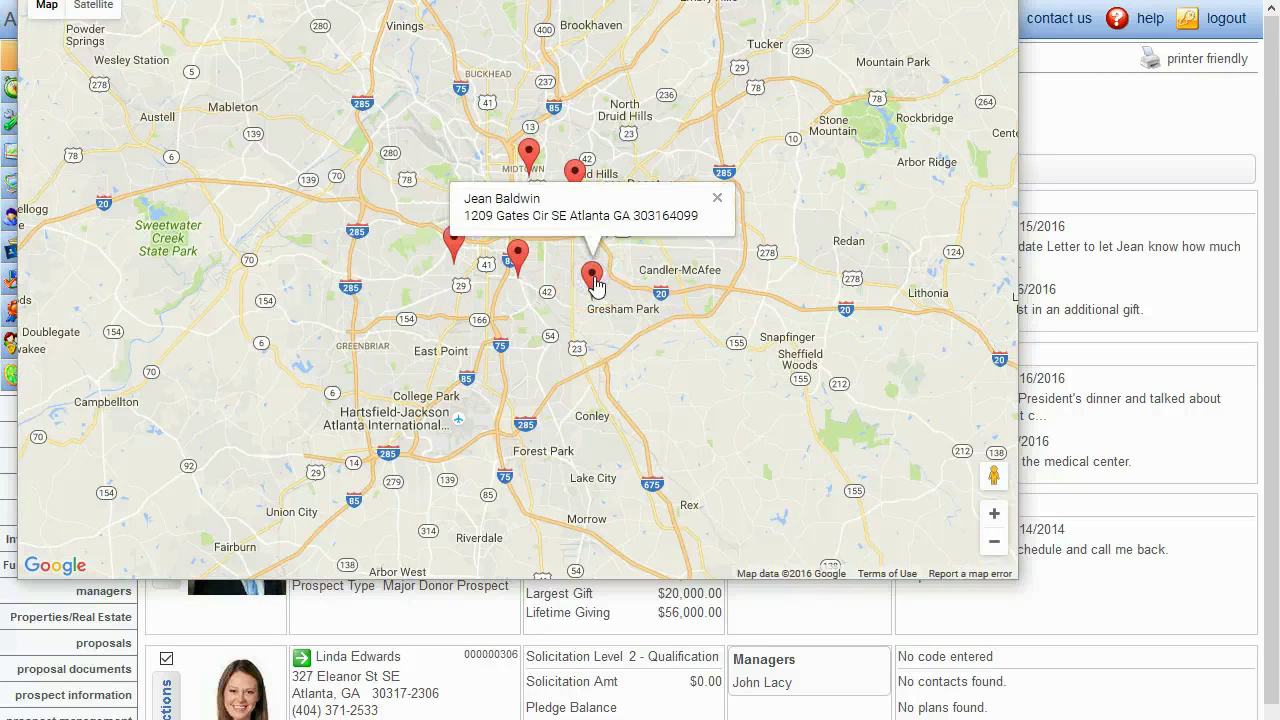
{"action": "left_click", "coordinate": [529, 155]}
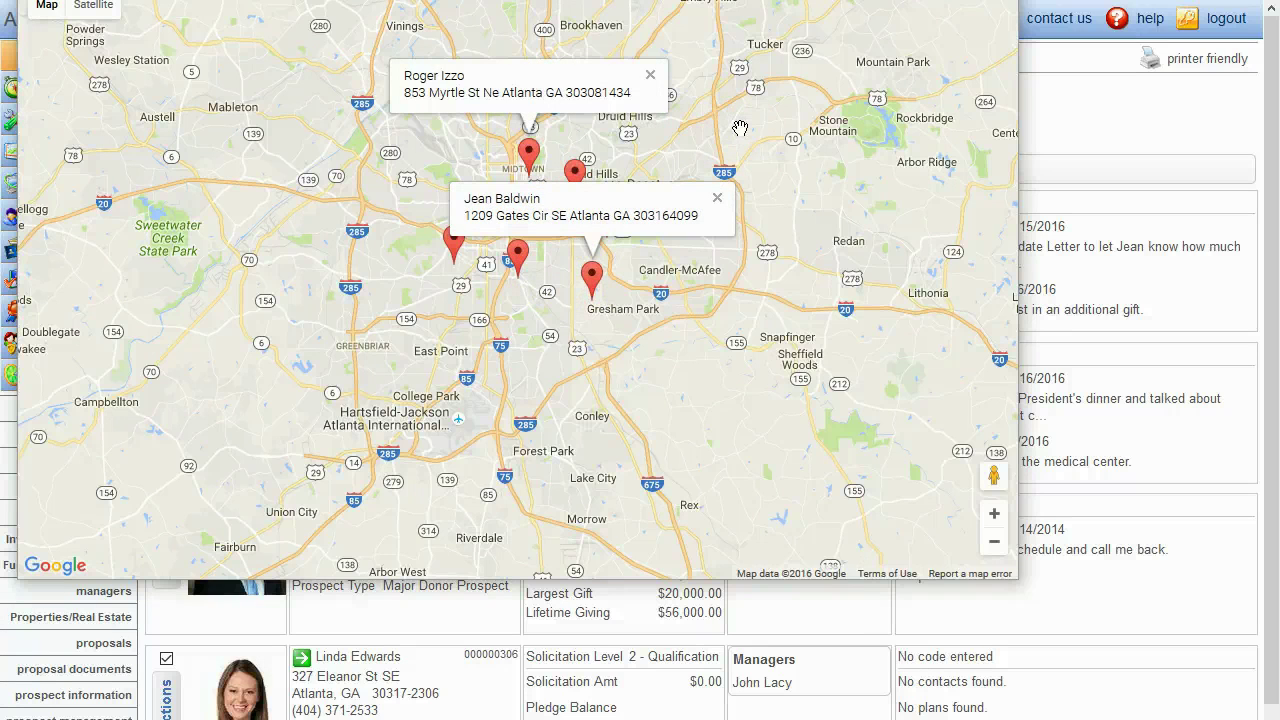
{"action": "left_click", "coordinate": [886, 14]}
{"action": "key", "text": "alt+F4"}
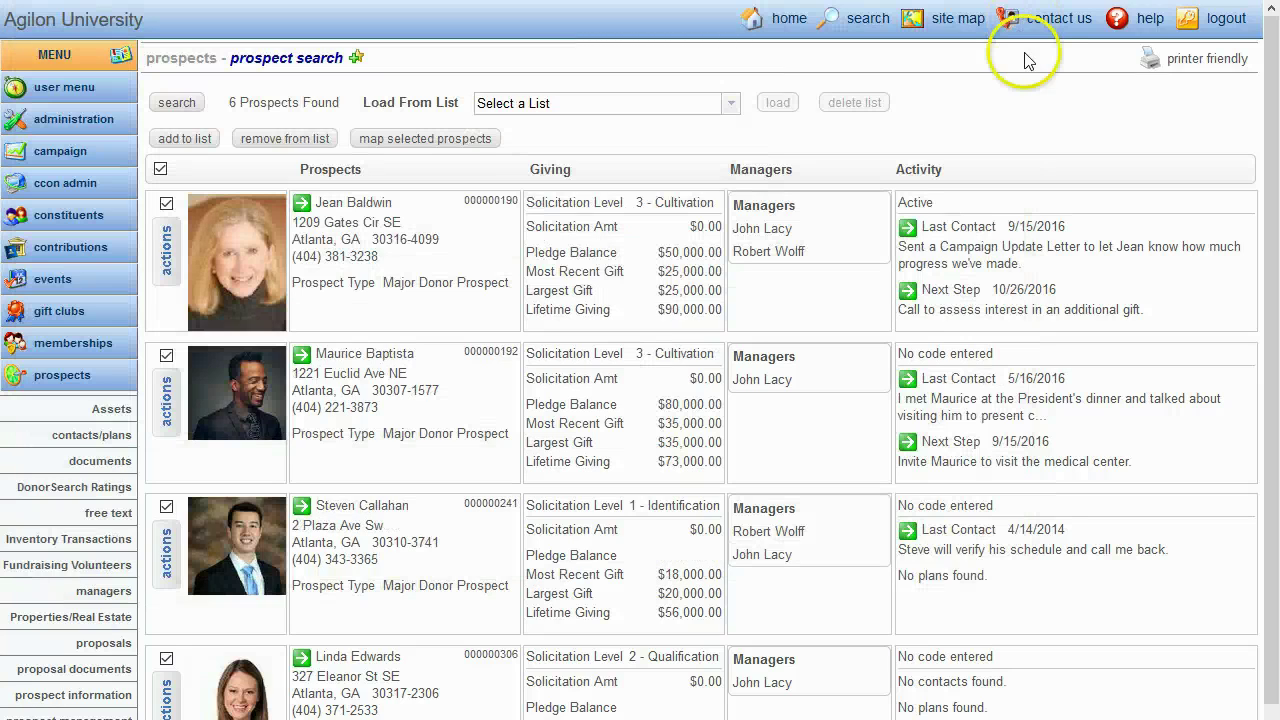
Step: Delete the saved prospect list Atlanta Trip and confirm the deletion
{"action": "left_click", "coordinate": [731, 104]}
{"action": "left_click", "coordinate": [528, 150]}
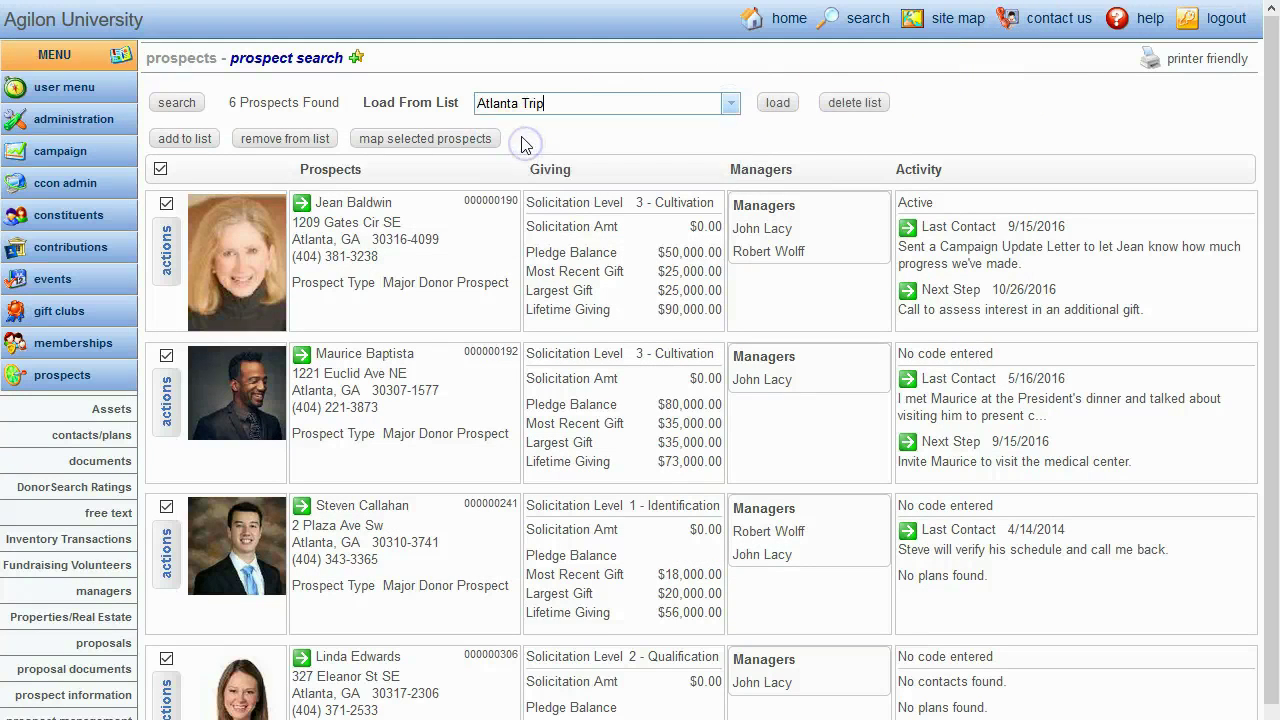
{"action": "left_click", "coordinate": [845, 104]}
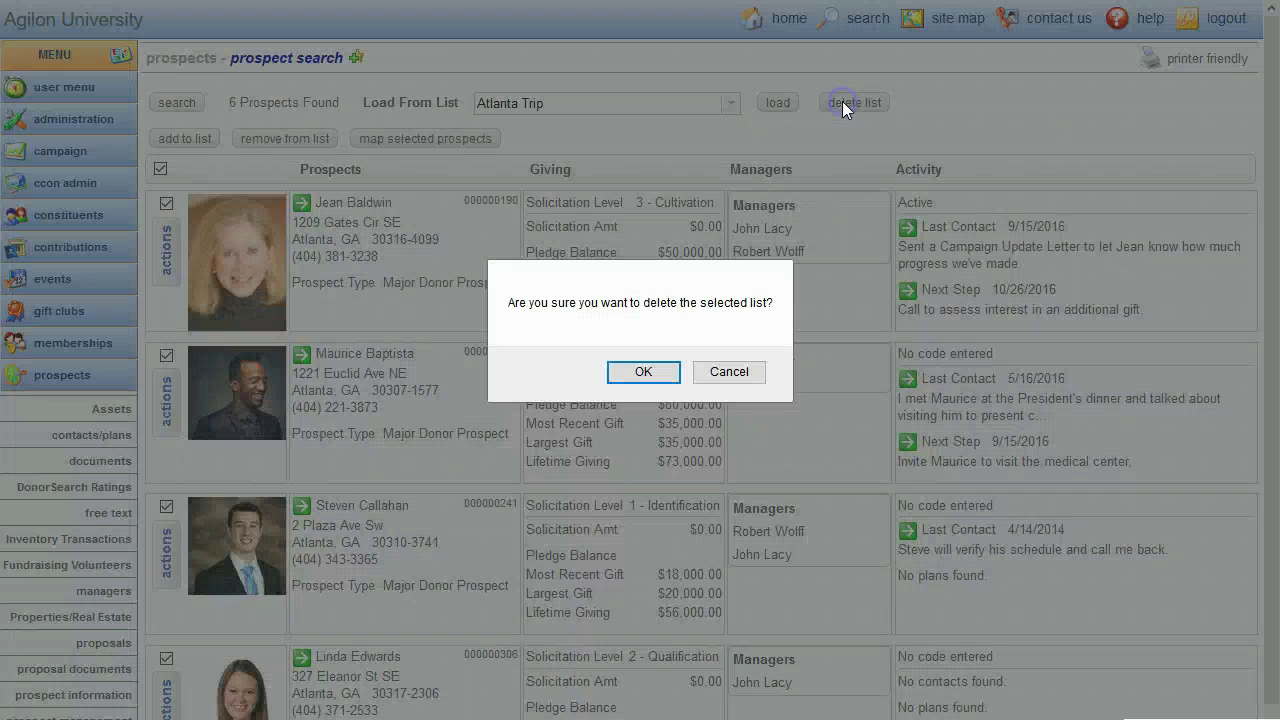
{"action": "left_click", "coordinate": [645, 372]}
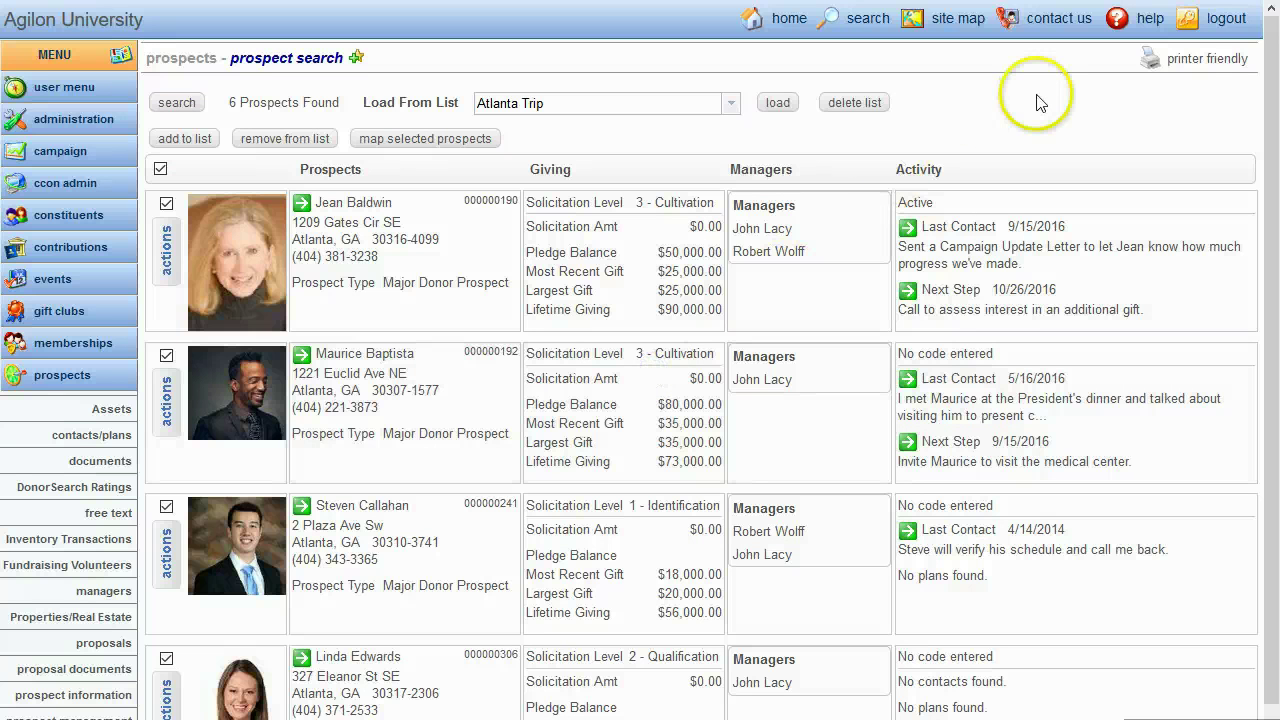